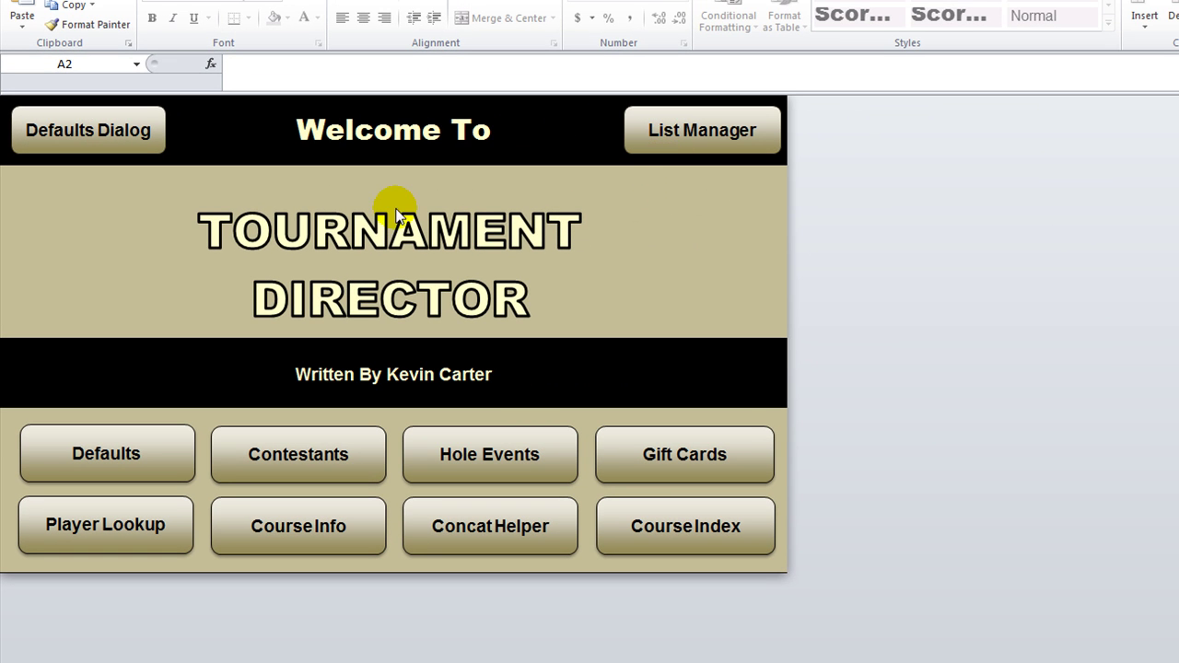
- Open the tournament defaults form and try White, followed by Blue, as the default men's tees
{"action": "left_click", "coordinate": [692, 127]}
{"action": "left_click", "coordinate": [86, 139]}
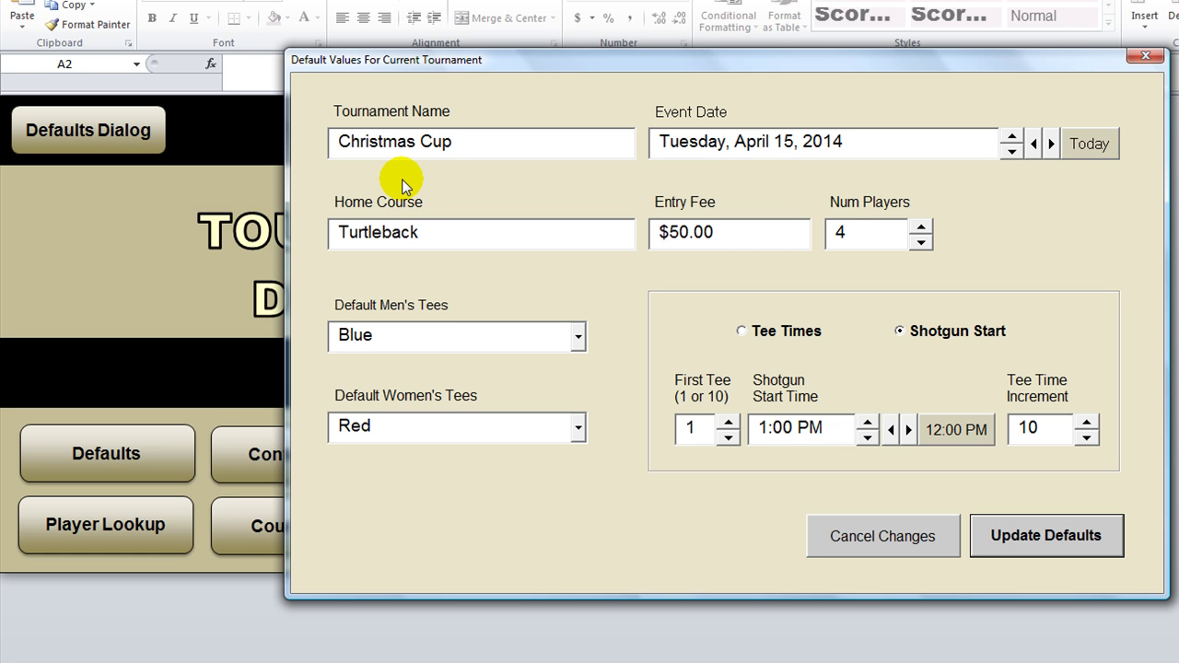
{"action": "left_click", "coordinate": [421, 233]}
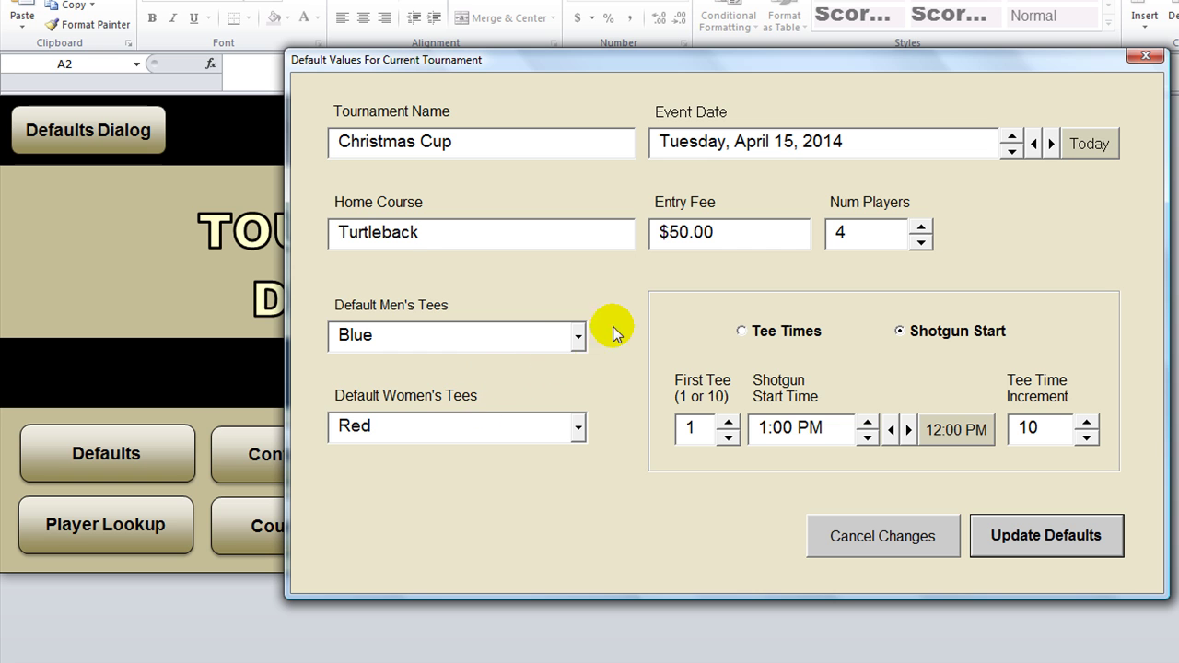
{"action": "left_click", "coordinate": [579, 337]}
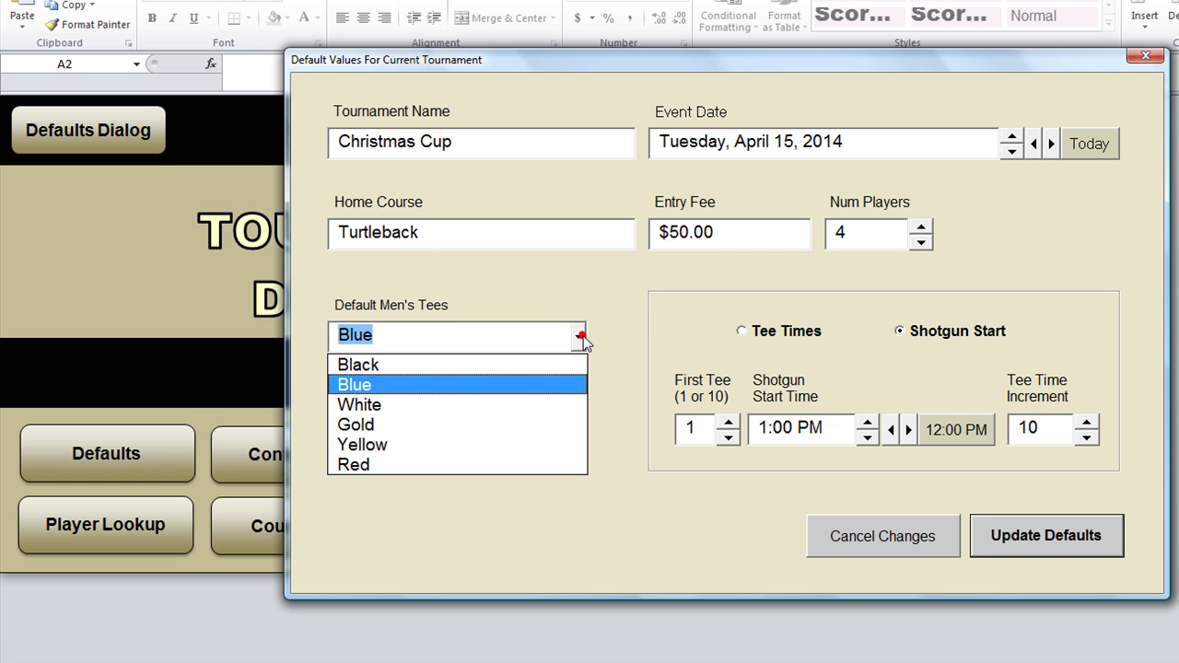
{"action": "left_click", "coordinate": [553, 407]}
{"action": "left_click", "coordinate": [577, 337]}
{"action": "left_click", "coordinate": [553, 385]}
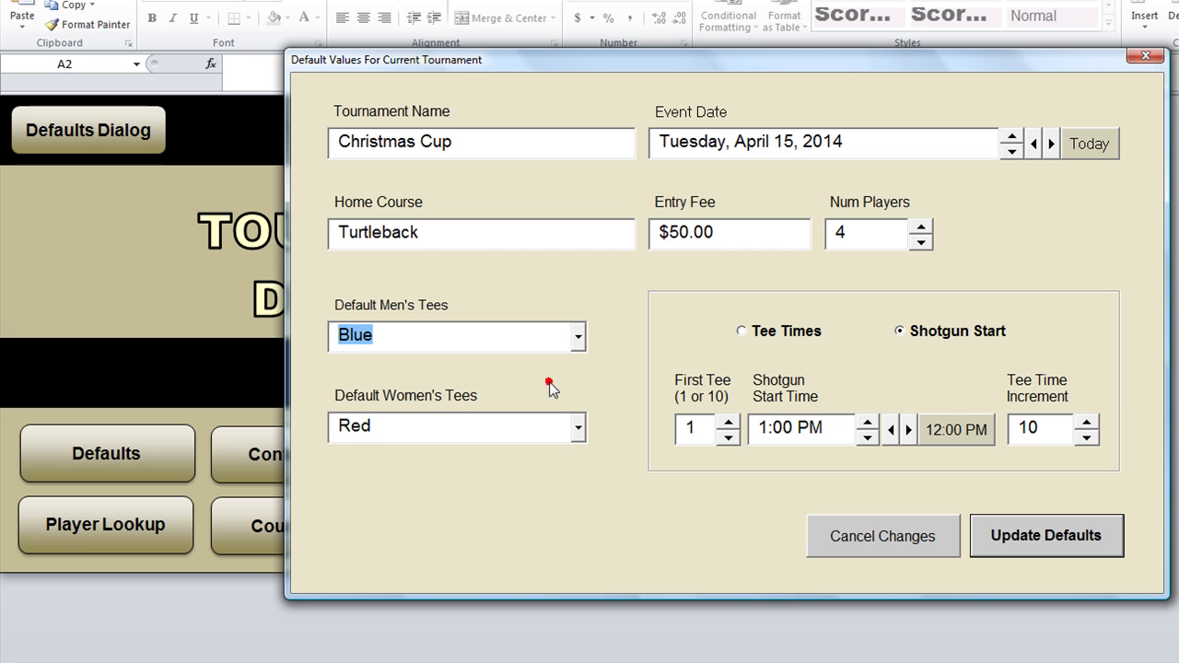
- Step the event date up four times and back down to Tuesday, April 15, 2014
{"action": "left_click", "coordinate": [1010, 138]}
{"action": "left_click", "coordinate": [1012, 138]}
{"action": "left_click", "coordinate": [1011, 139]}
{"action": "left_click", "coordinate": [1010, 138]}
{"action": "left_click", "coordinate": [1011, 153]}
{"action": "left_click", "coordinate": [1011, 153]}
{"action": "left_click", "coordinate": [1011, 153]}
{"action": "left_click", "coordinate": [1011, 153]}
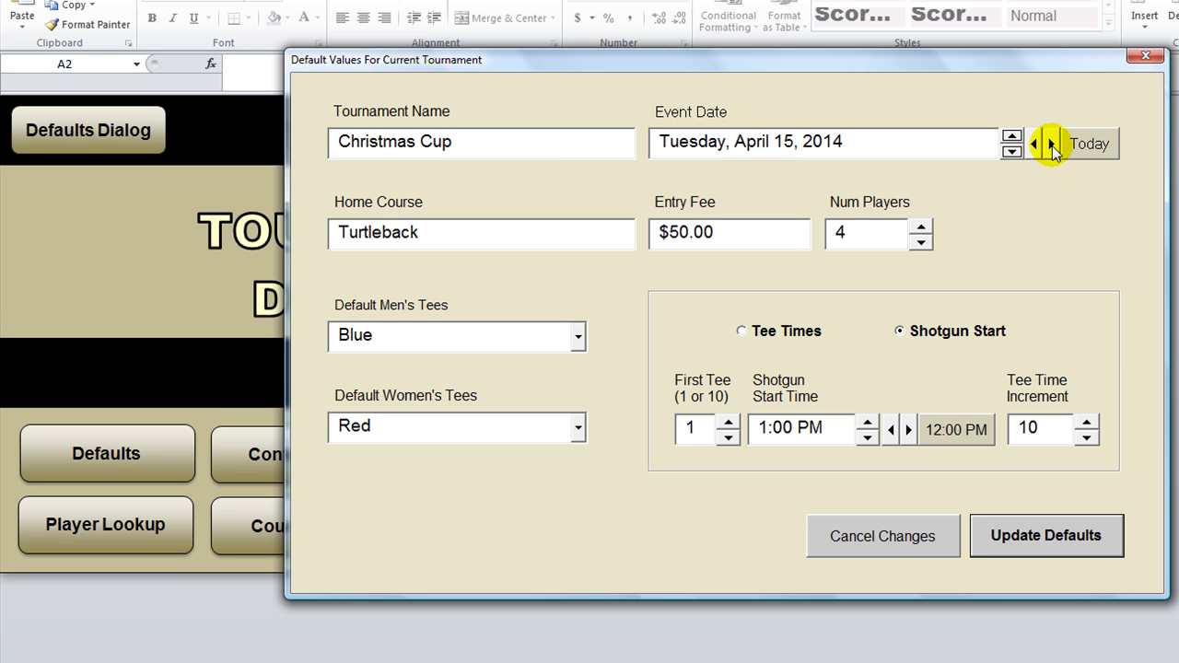
- Move the event date back and forth in one-week increments, ending on Tuesday, August 05, 2014
{"action": "left_click", "coordinate": [1052, 145]}
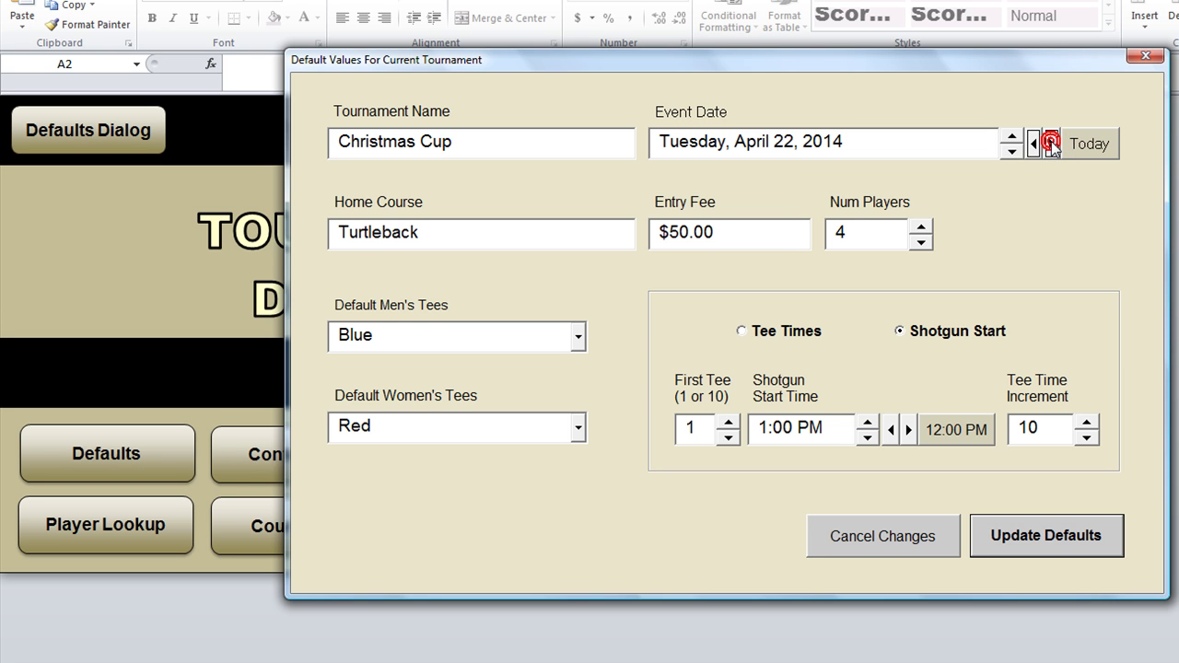
{"action": "left_click", "coordinate": [1033, 144]}
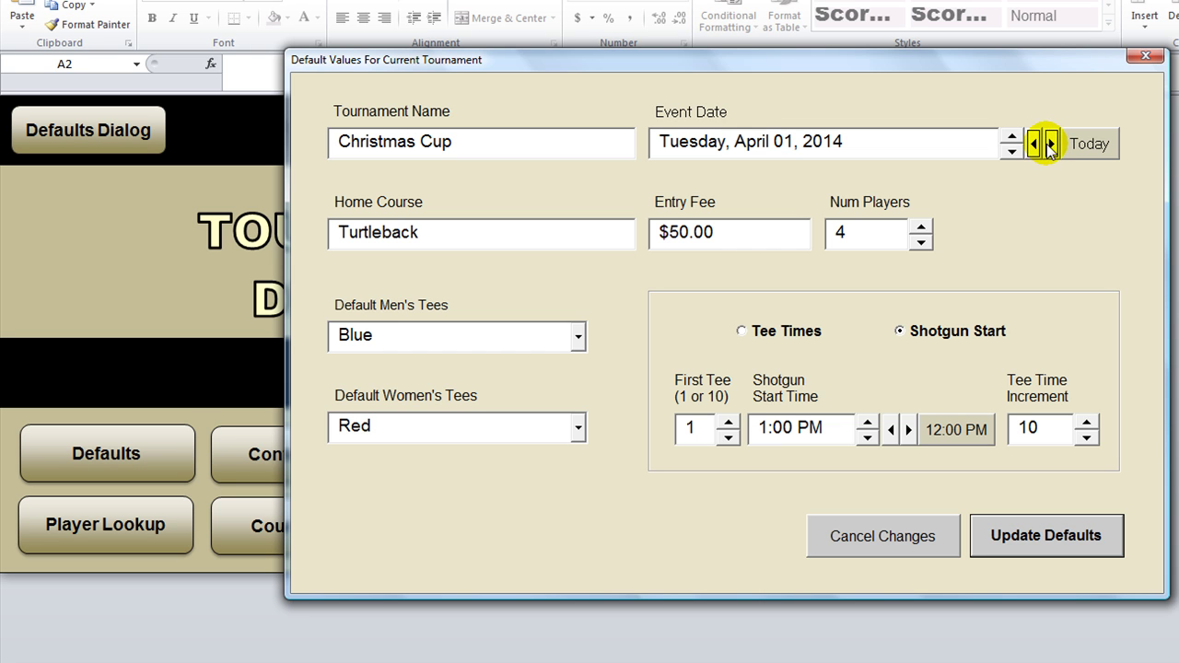
{"action": "left_click", "coordinate": [1051, 144]}
{"action": "left_click", "coordinate": [1051, 145]}
{"action": "left_click", "coordinate": [1051, 145]}
{"action": "left_click", "coordinate": [1051, 145]}
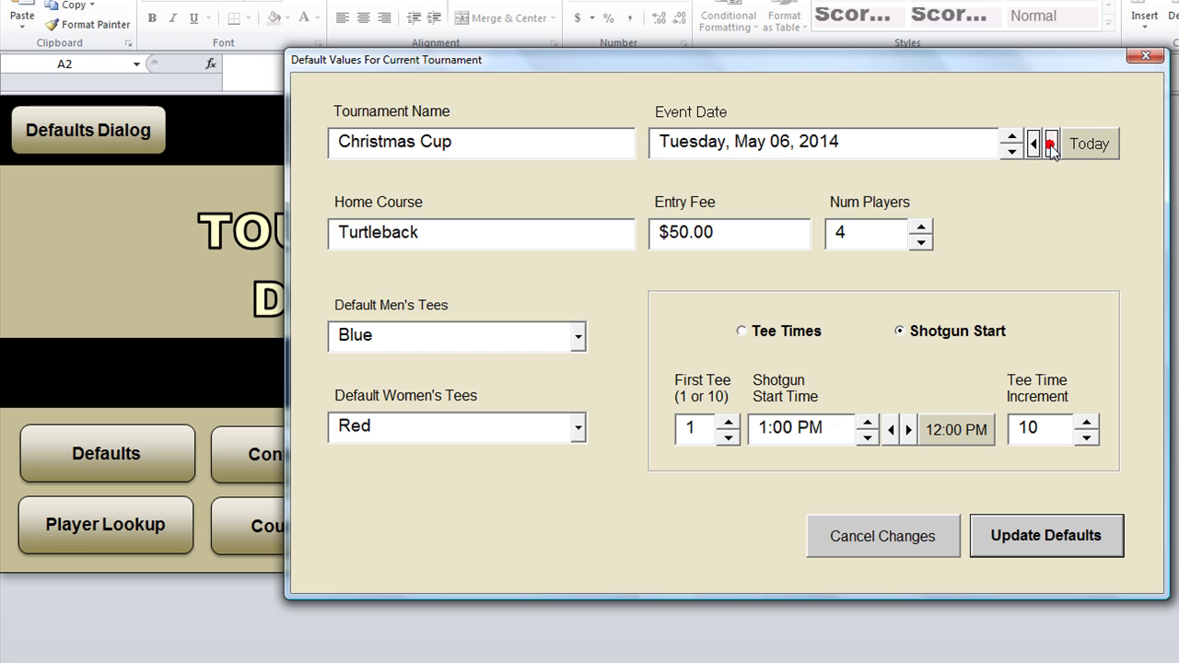
{"action": "left_click", "coordinate": [1051, 145]}
{"action": "left_click", "coordinate": [1052, 144]}
{"action": "left_click", "coordinate": [1051, 144]}
{"action": "left_click", "coordinate": [1052, 144]}
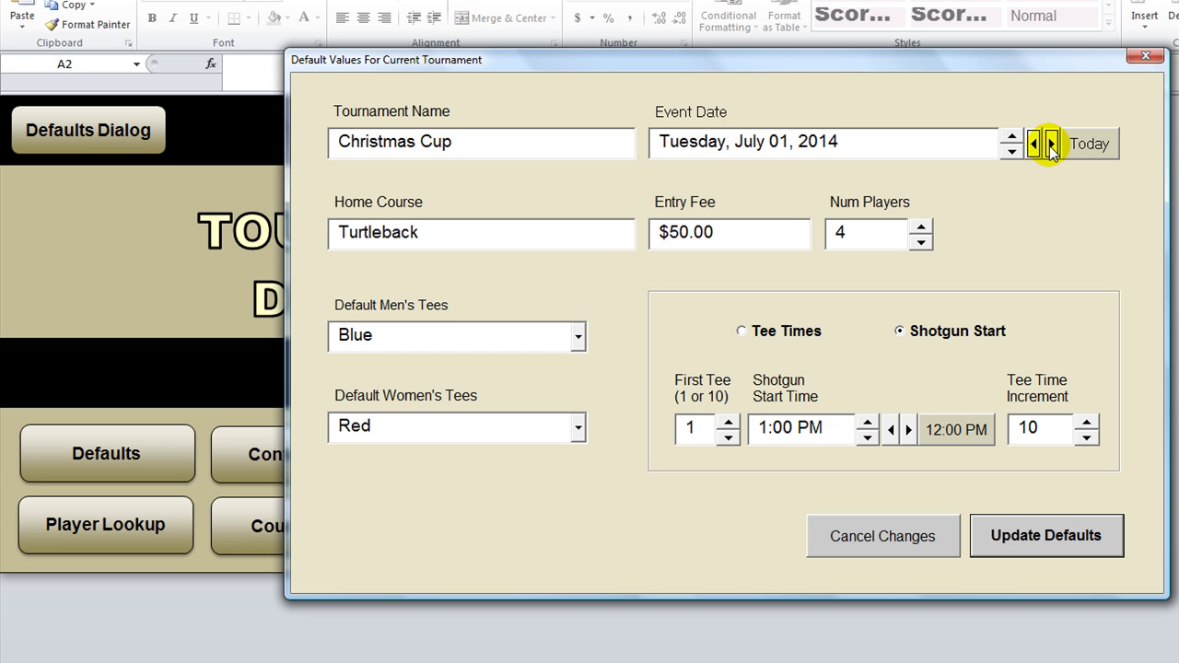
{"action": "left_click", "coordinate": [1051, 145]}
{"action": "left_click", "coordinate": [1051, 145]}
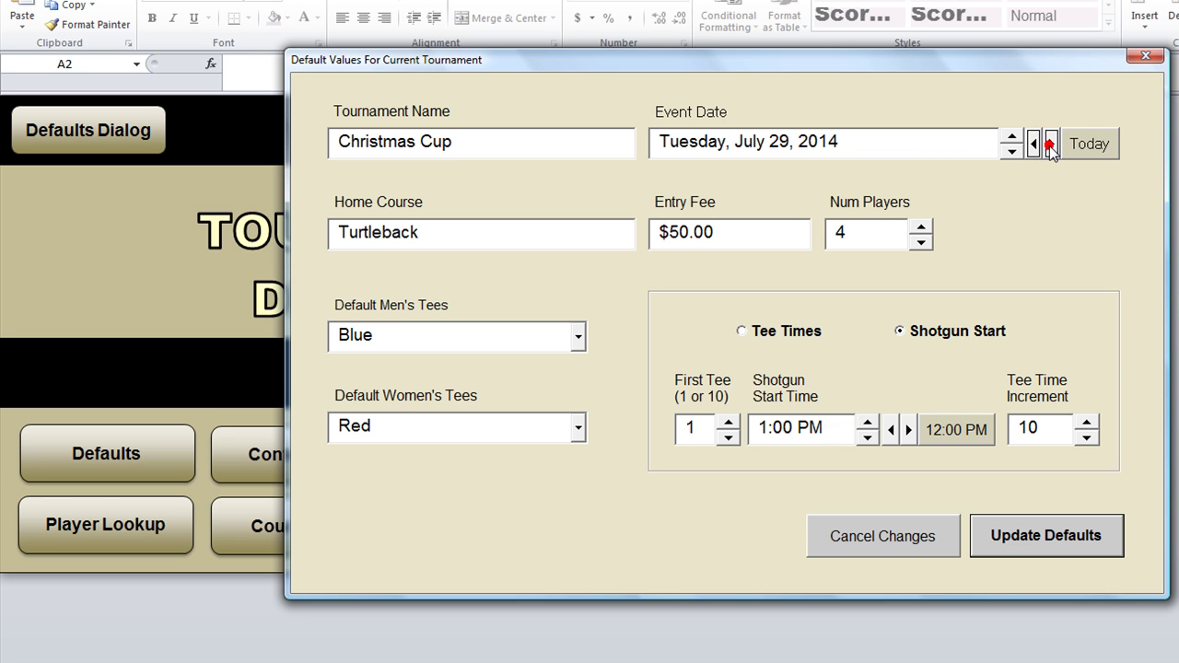
{"action": "left_click", "coordinate": [1051, 144]}
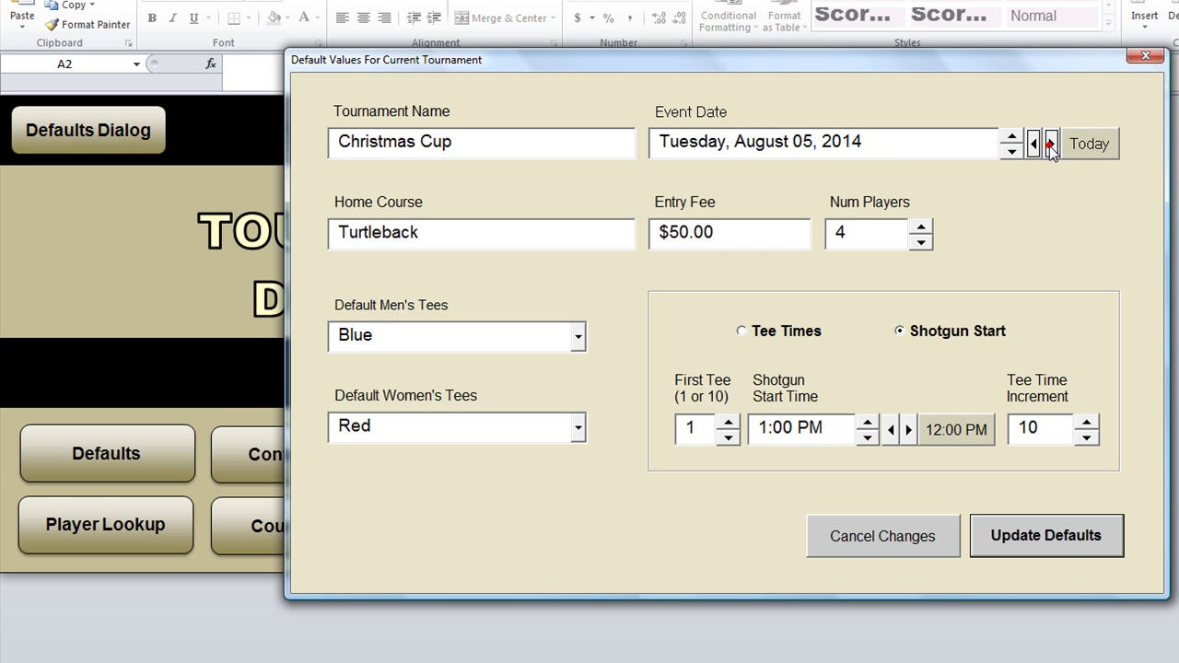
- Set the event date to today's date, Friday, March 07, 2014, and open and dismiss the date picker
{"action": "left_click", "coordinate": [1034, 144]}
{"action": "left_click", "coordinate": [1034, 145]}
{"action": "left_click", "coordinate": [1033, 144]}
{"action": "left_click", "coordinate": [1052, 144]}
{"action": "left_click", "coordinate": [1052, 145]}
{"action": "left_click", "coordinate": [1034, 145]}
{"action": "left_click", "coordinate": [1034, 144]}
{"action": "left_click", "coordinate": [1089, 143]}
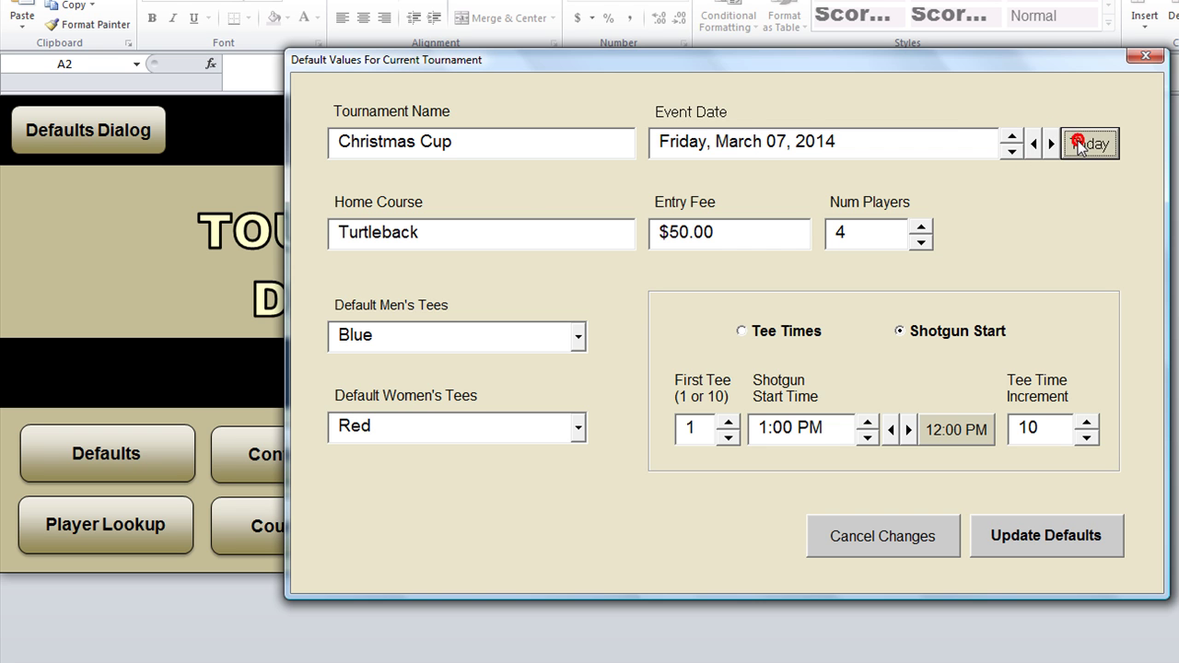
{"action": "left_click", "coordinate": [653, 144]}
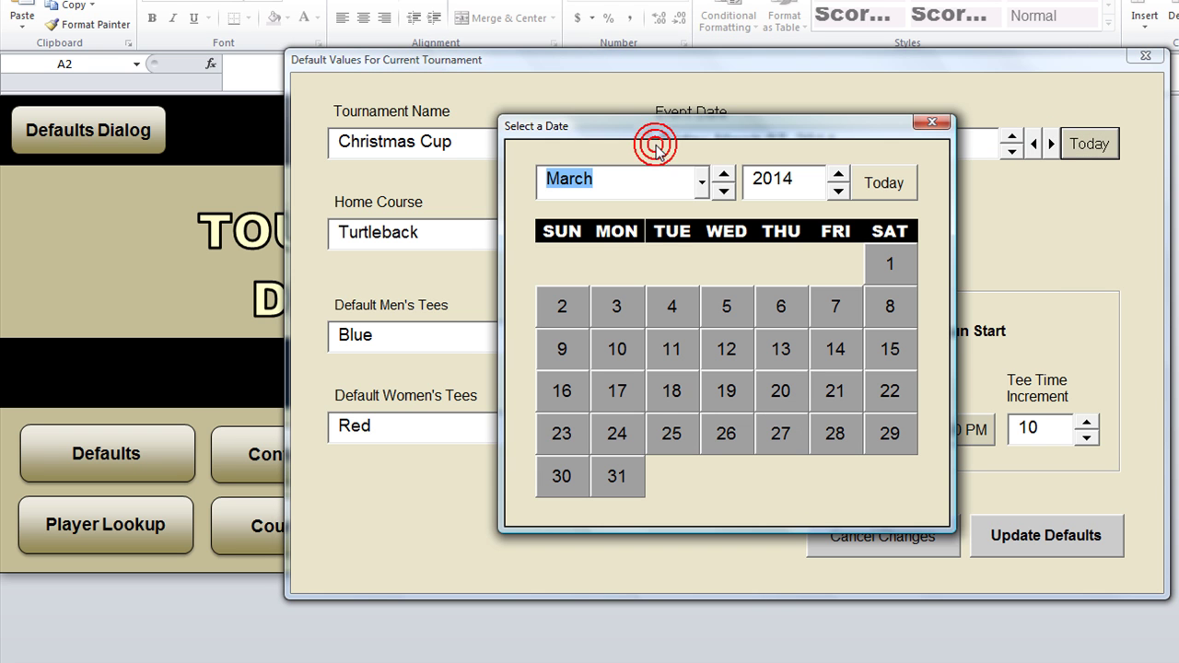
{"action": "left_click", "coordinate": [931, 123]}
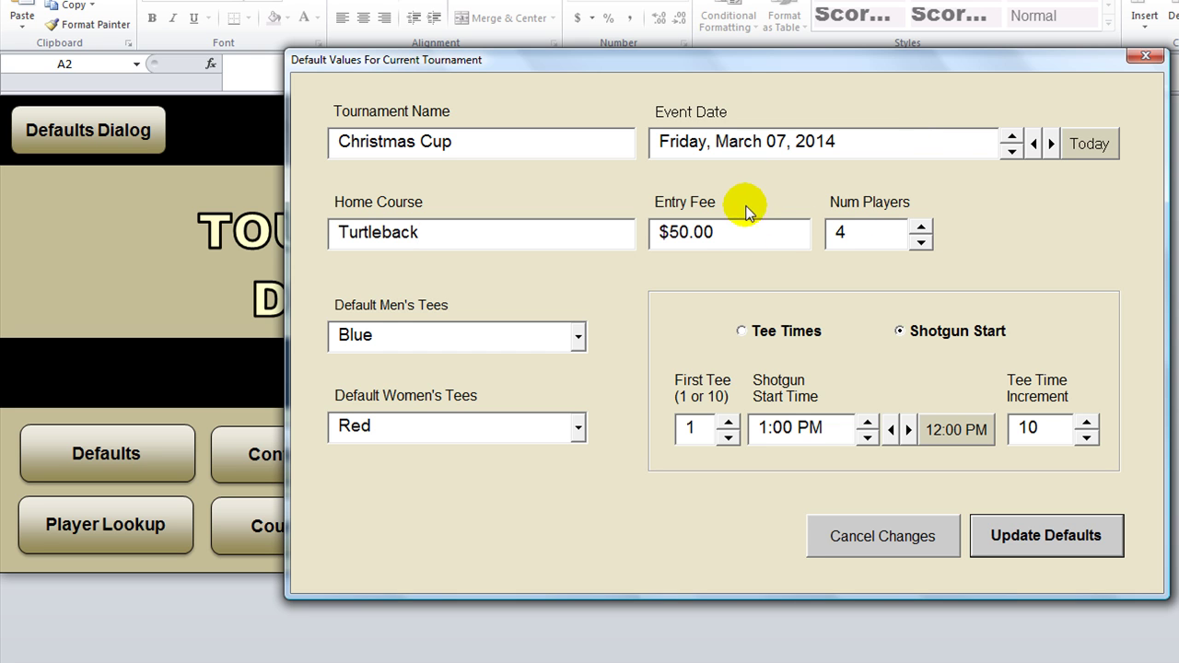
- Step the number of players up and back to 4, and switch to Tee Times and back to Shotgun Start
{"action": "left_click", "coordinate": [870, 233]}
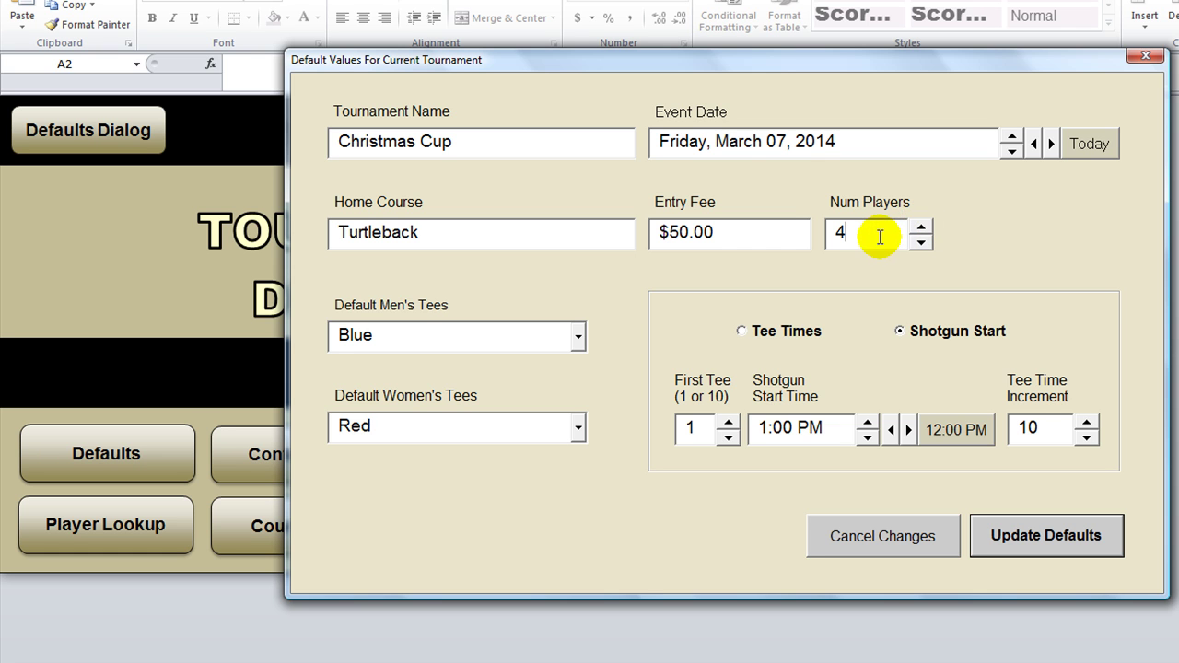
{"action": "left_click", "coordinate": [922, 228]}
{"action": "left_click", "coordinate": [921, 241]}
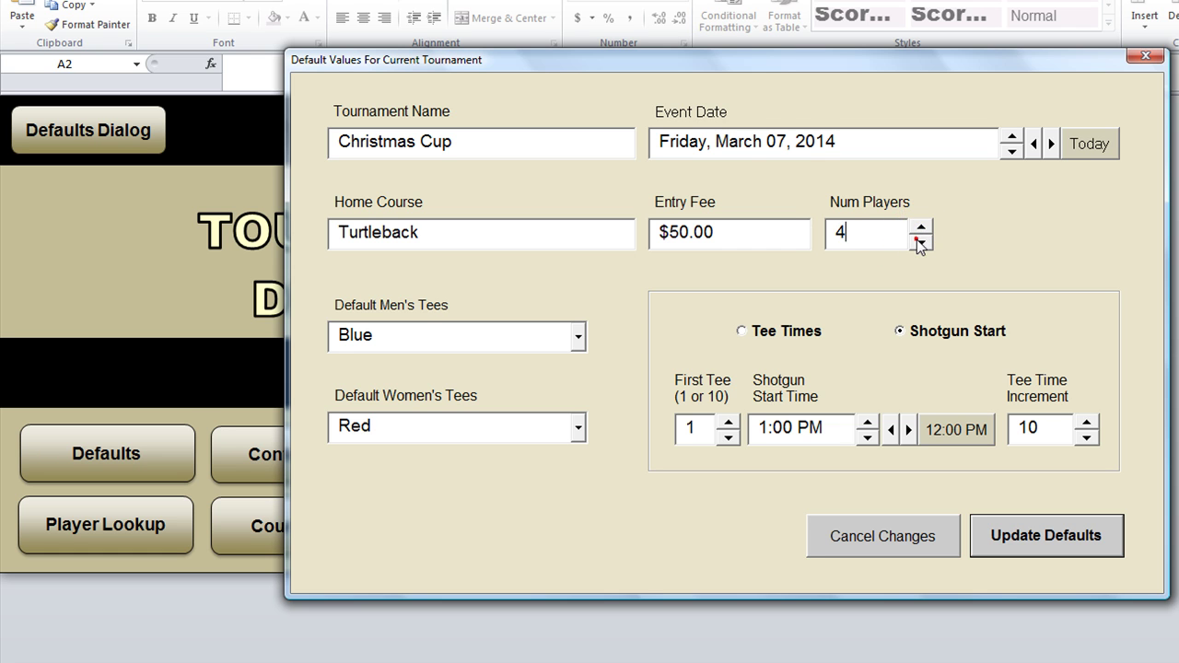
{"action": "left_click", "coordinate": [784, 330]}
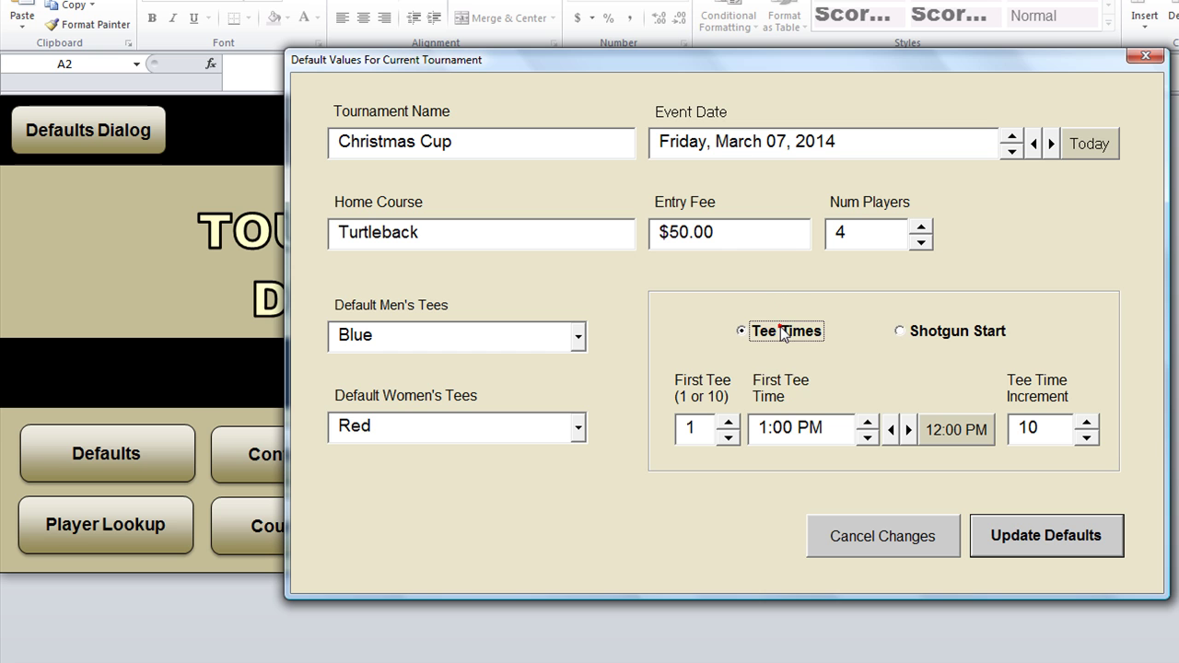
{"action": "left_click", "coordinate": [905, 330]}
- Toggle the first tee between 1 and 10, leaving it at 10
{"action": "left_click", "coordinate": [728, 422]}
{"action": "left_click", "coordinate": [731, 424]}
{"action": "left_click", "coordinate": [729, 423]}
{"action": "left_click", "coordinate": [729, 437]}
{"action": "left_click", "coordinate": [730, 423]}
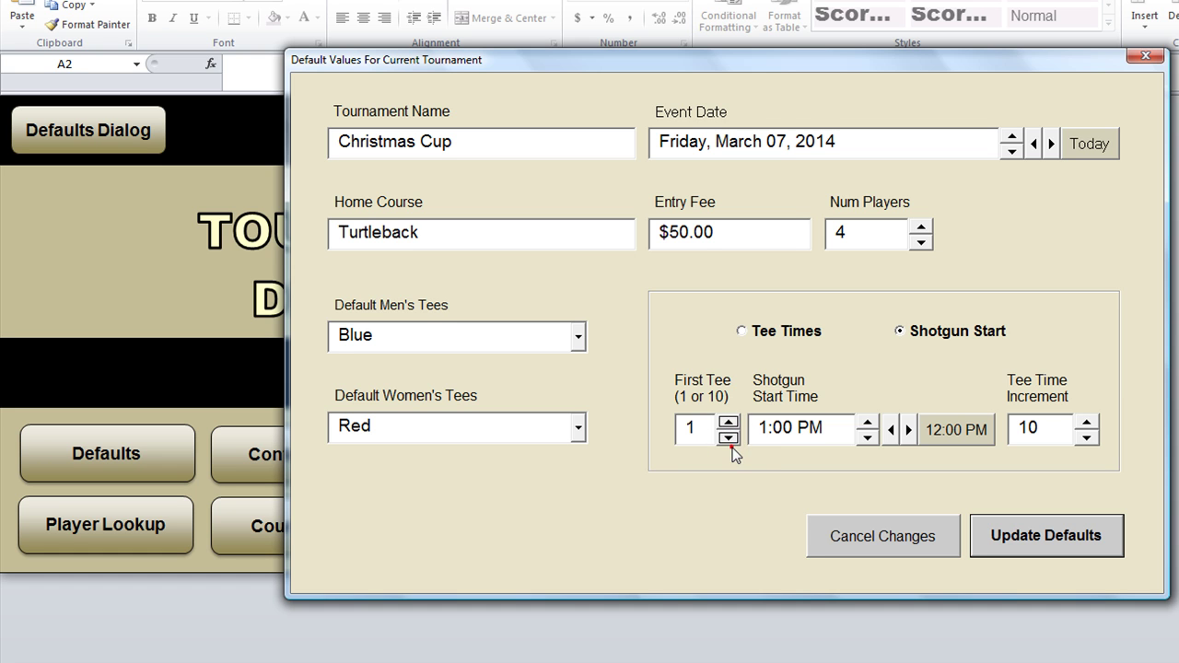
{"action": "left_click", "coordinate": [730, 439]}
{"action": "left_click", "coordinate": [729, 439]}
{"action": "left_click", "coordinate": [730, 423]}
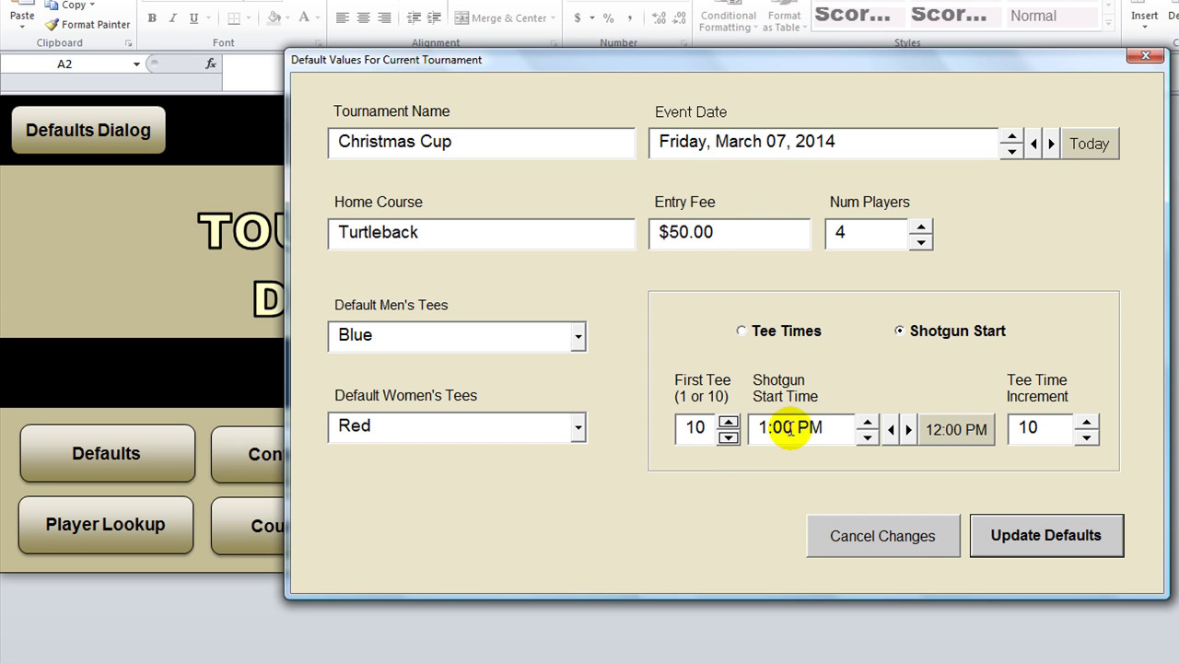
- Step the shotgun start time by its small and large increments, returning it to 1:00 PM
{"action": "left_click", "coordinate": [867, 421]}
{"action": "left_click", "coordinate": [867, 434]}
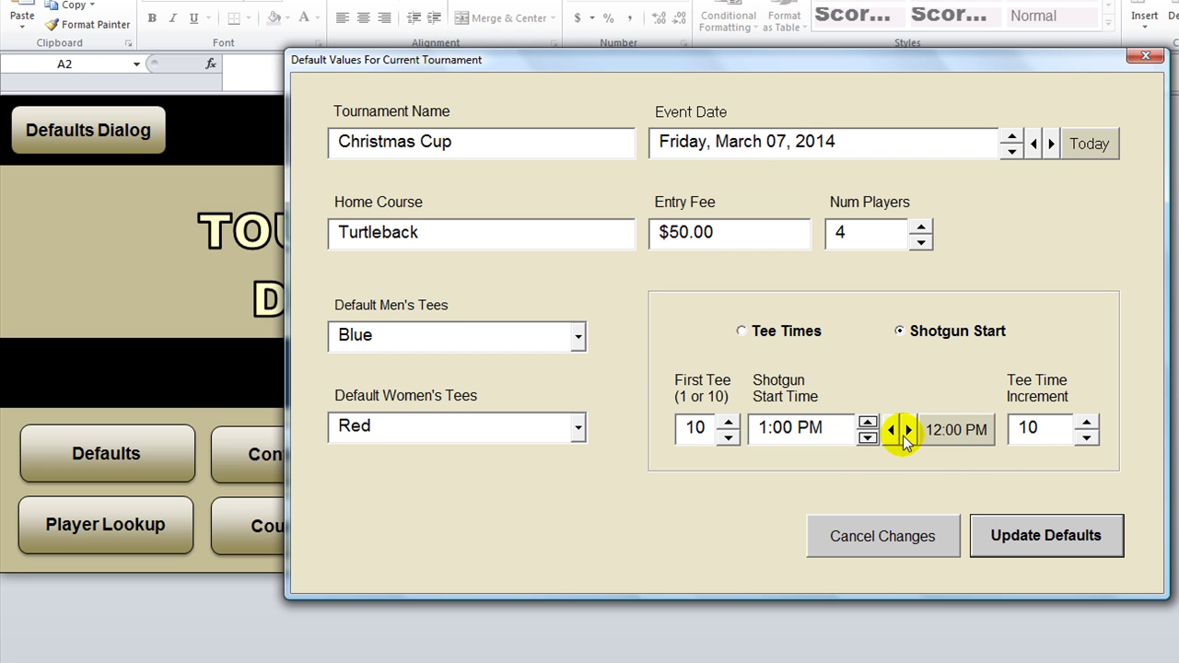
{"action": "left_click", "coordinate": [867, 435]}
{"action": "left_click", "coordinate": [866, 423]}
{"action": "left_click", "coordinate": [907, 430]}
{"action": "double_click", "coordinate": [890, 430]}
{"action": "left_click", "coordinate": [909, 430]}
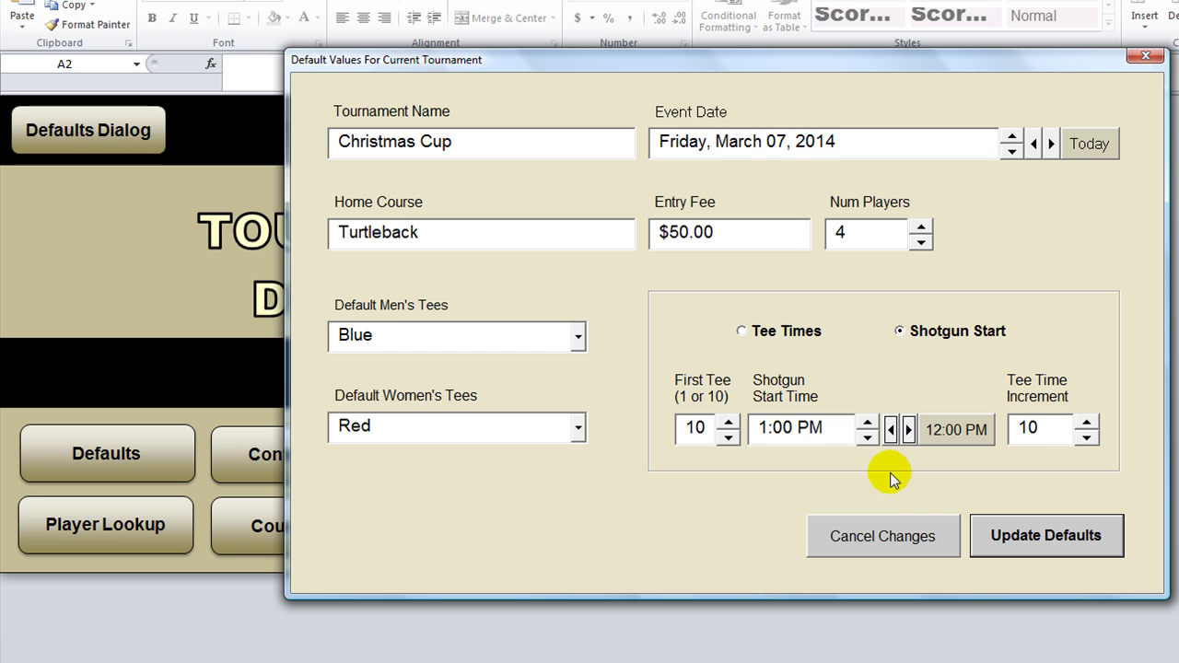
- Reset the shotgun start time to 12:00 PM and discard all changes to the tournament defaults
{"action": "left_click", "coordinate": [957, 430]}
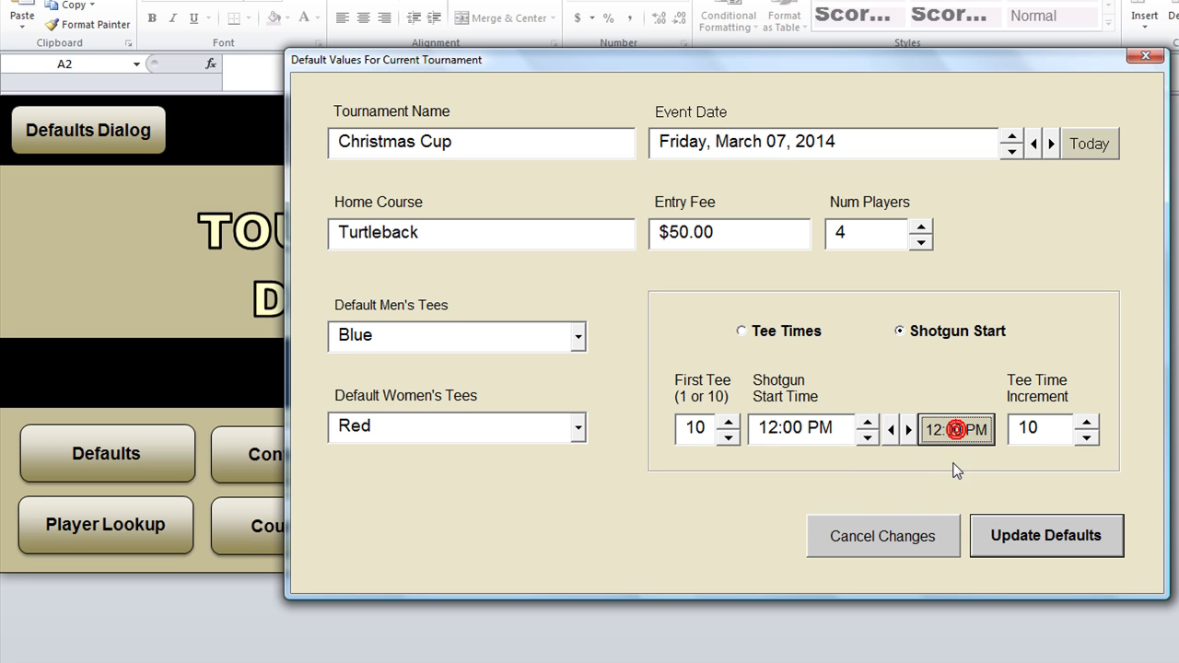
{"action": "left_click", "coordinate": [909, 430]}
{"action": "double_click", "coordinate": [908, 430]}
{"action": "left_click", "coordinate": [954, 431]}
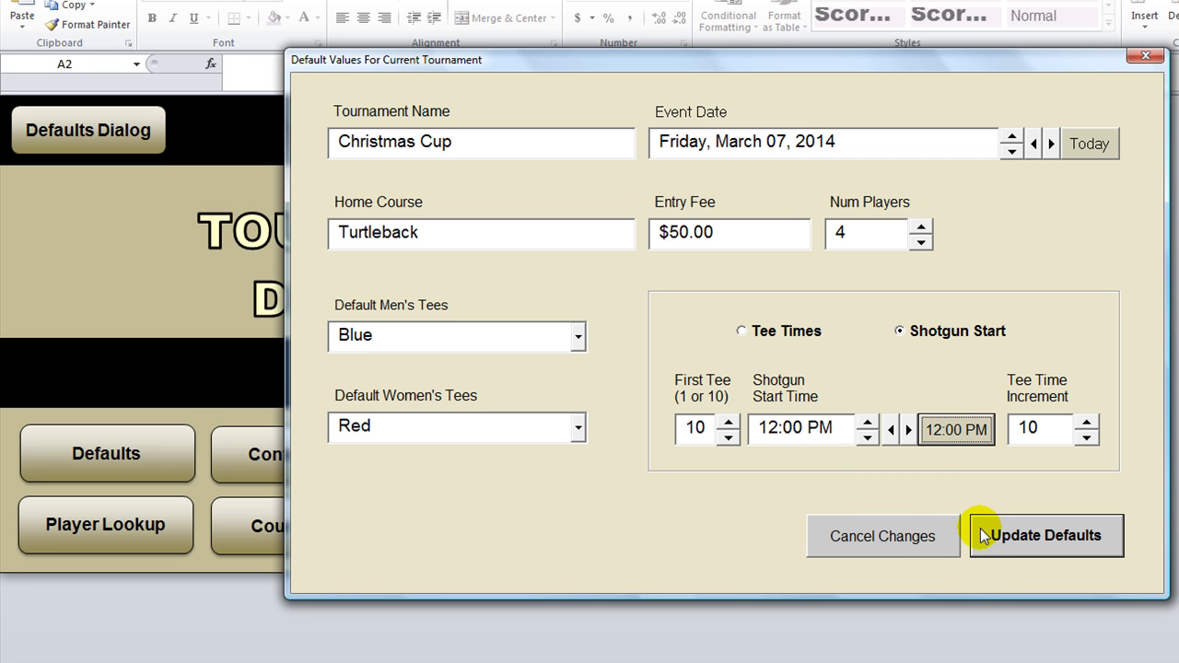
{"action": "left_click", "coordinate": [892, 542]}
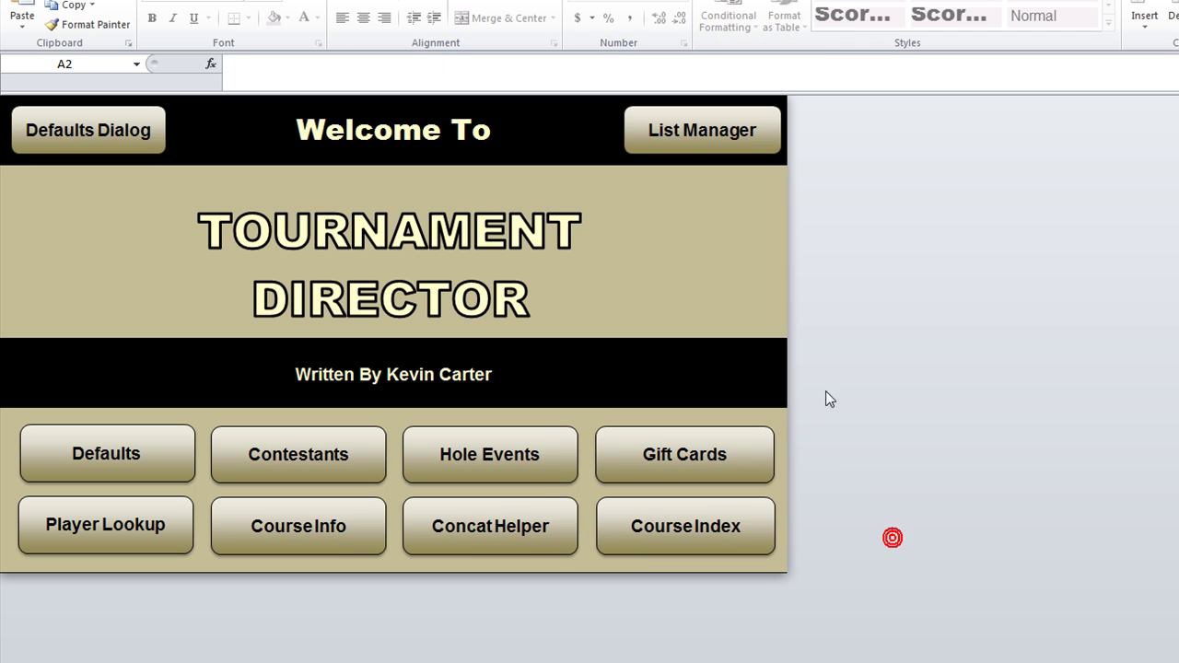
- Open the lookup list manager and view the entries of the Flight and Club Name lists
{"action": "left_click", "coordinate": [709, 146]}
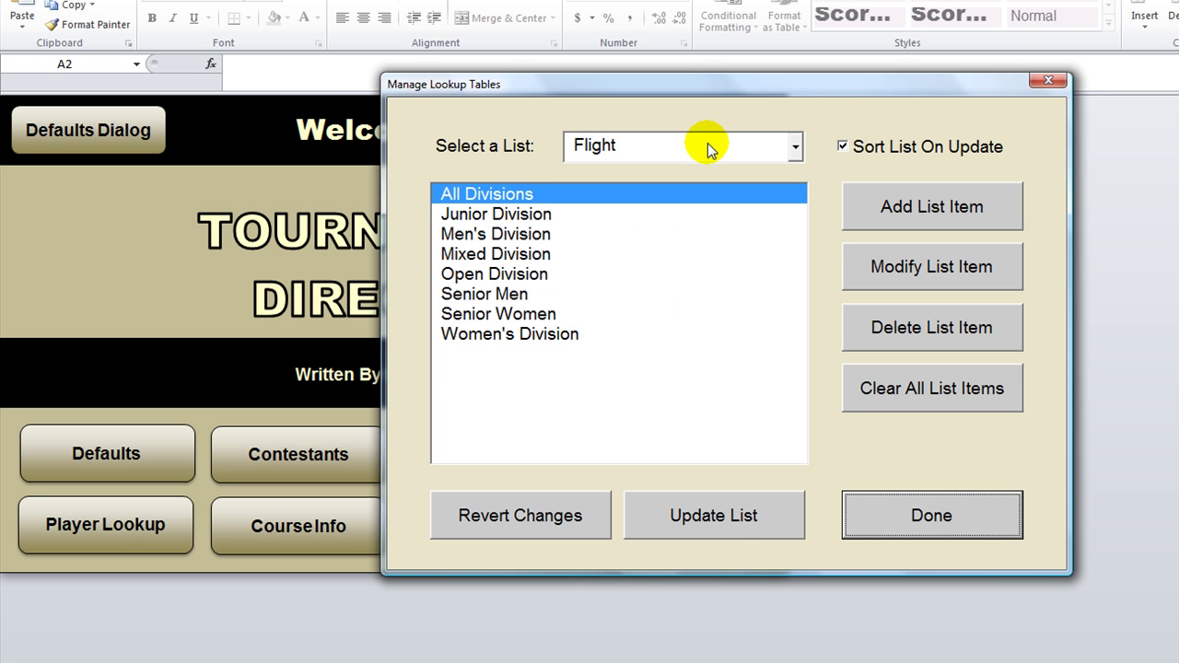
{"action": "left_click", "coordinate": [792, 146]}
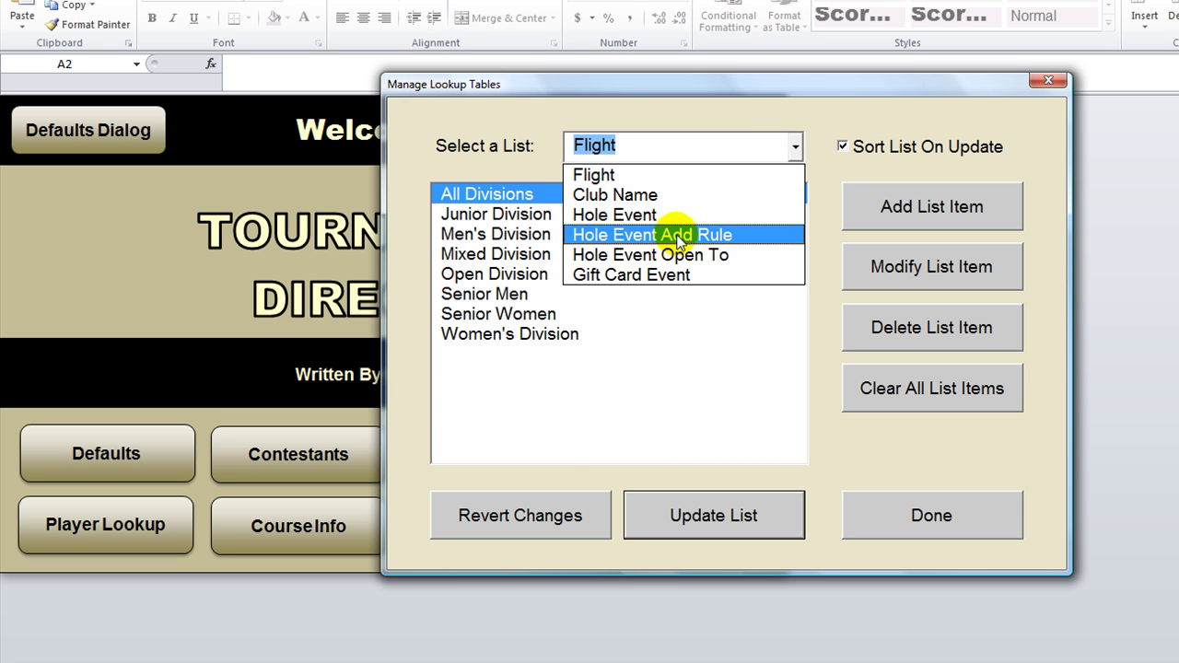
{"action": "left_click", "coordinate": [672, 175]}
{"action": "left_click", "coordinate": [795, 146]}
{"action": "left_click", "coordinate": [701, 193]}
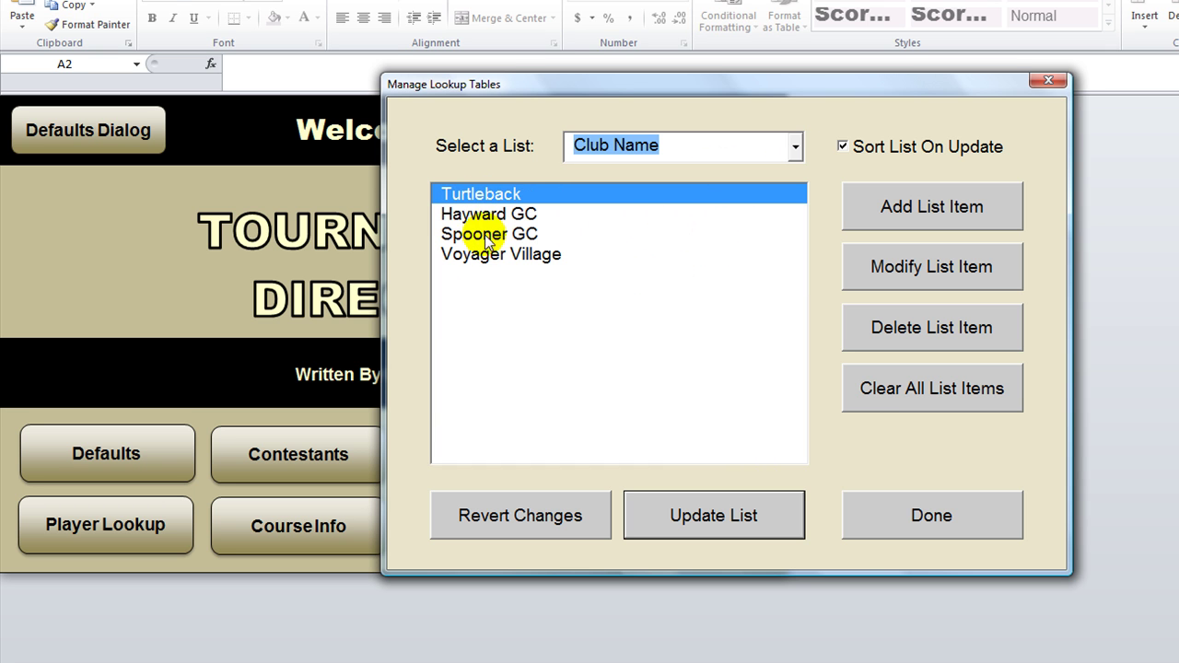
- Examine the entries of the Hole Event, Hole Event Add Rule and Hole Event Open To lists
{"action": "left_click", "coordinate": [793, 145]}
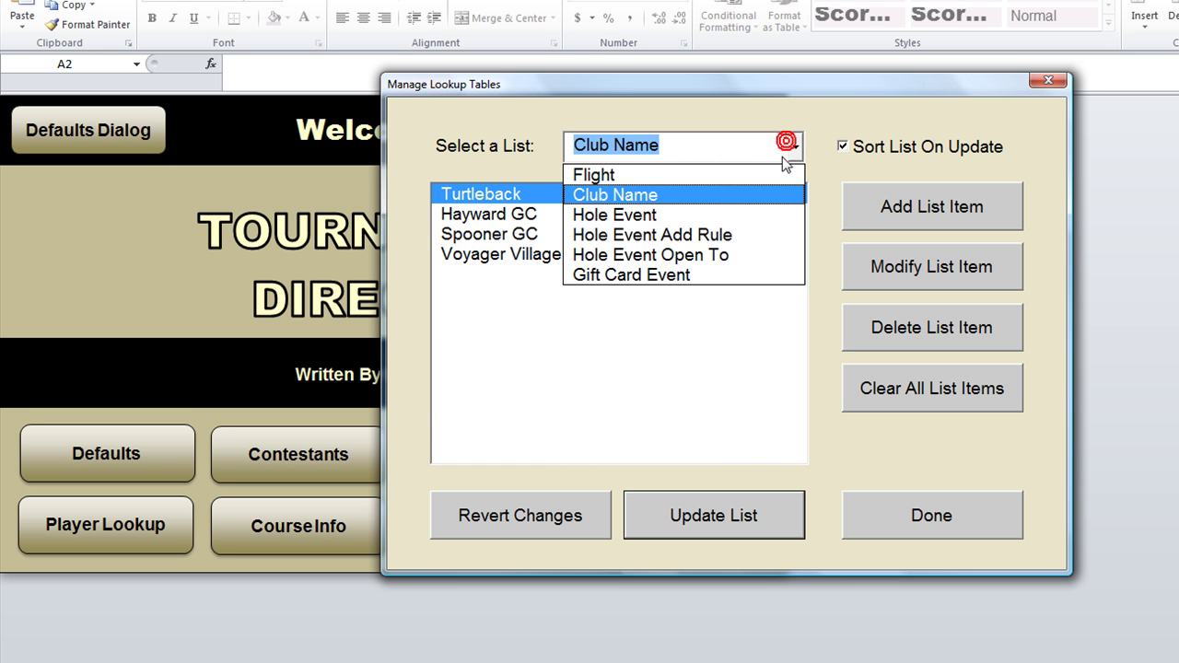
{"action": "left_click", "coordinate": [702, 211]}
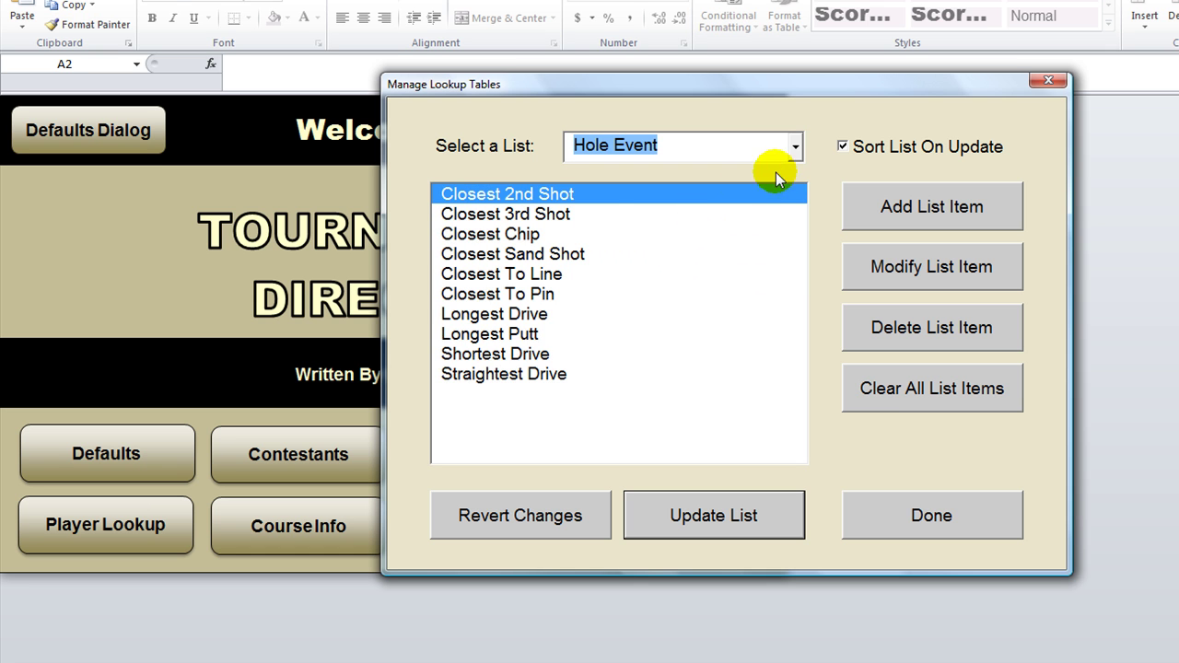
{"action": "left_click", "coordinate": [794, 148]}
{"action": "left_click", "coordinate": [727, 236]}
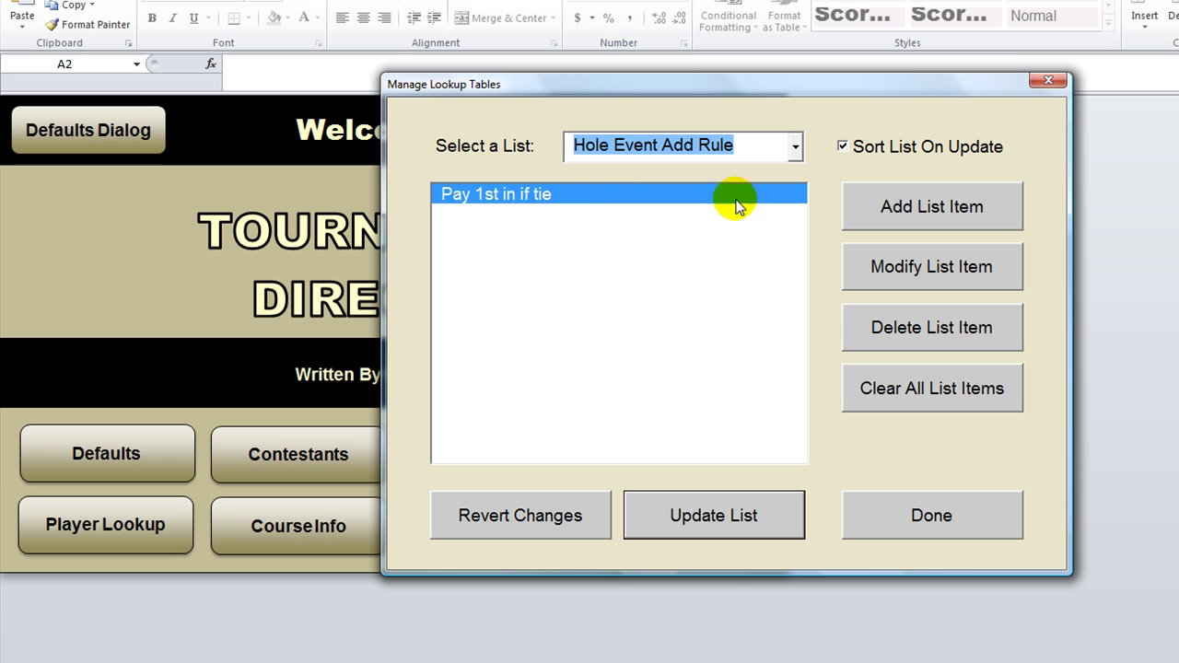
{"action": "left_click", "coordinate": [795, 147]}
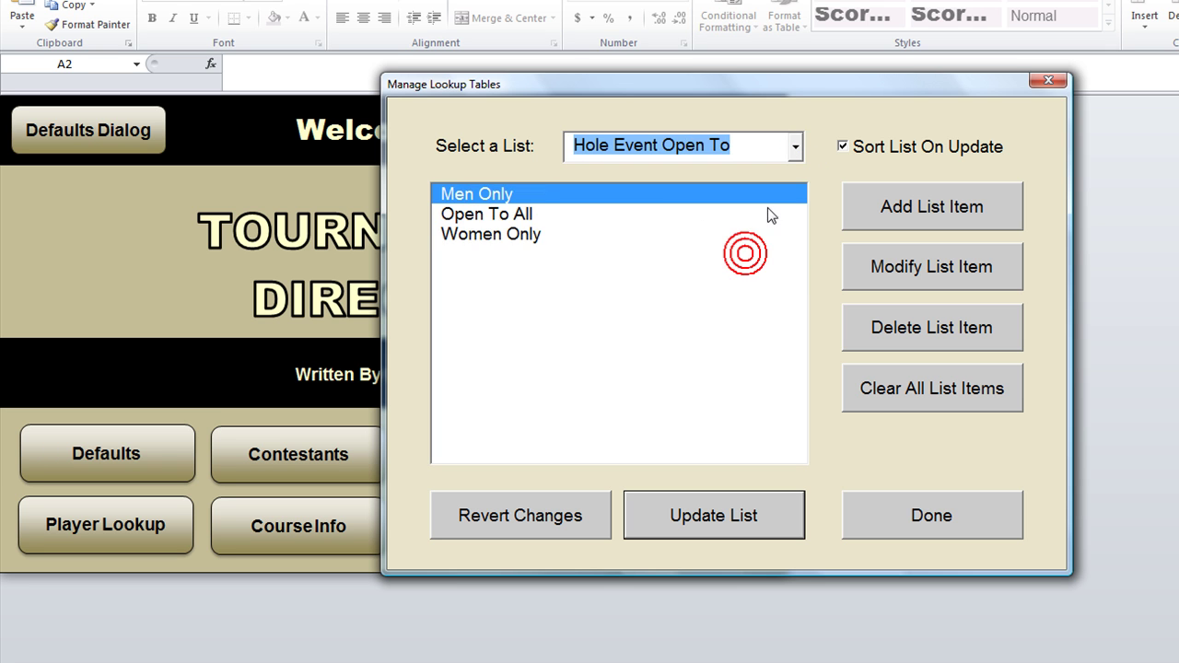
{"action": "left_click", "coordinate": [513, 217]}
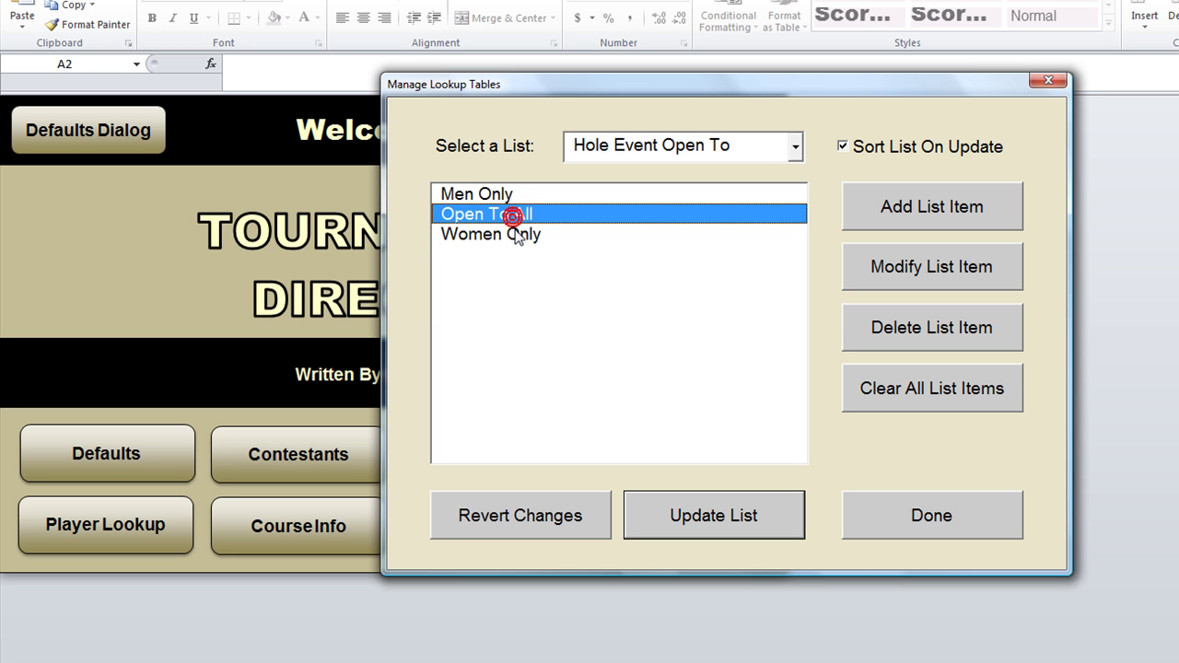
{"action": "left_click", "coordinate": [514, 236]}
- Add a new item "Being awesome!" to the Gift Card Event list with automatic formatting enabled
{"action": "left_click", "coordinate": [795, 147]}
{"action": "left_click", "coordinate": [718, 282]}
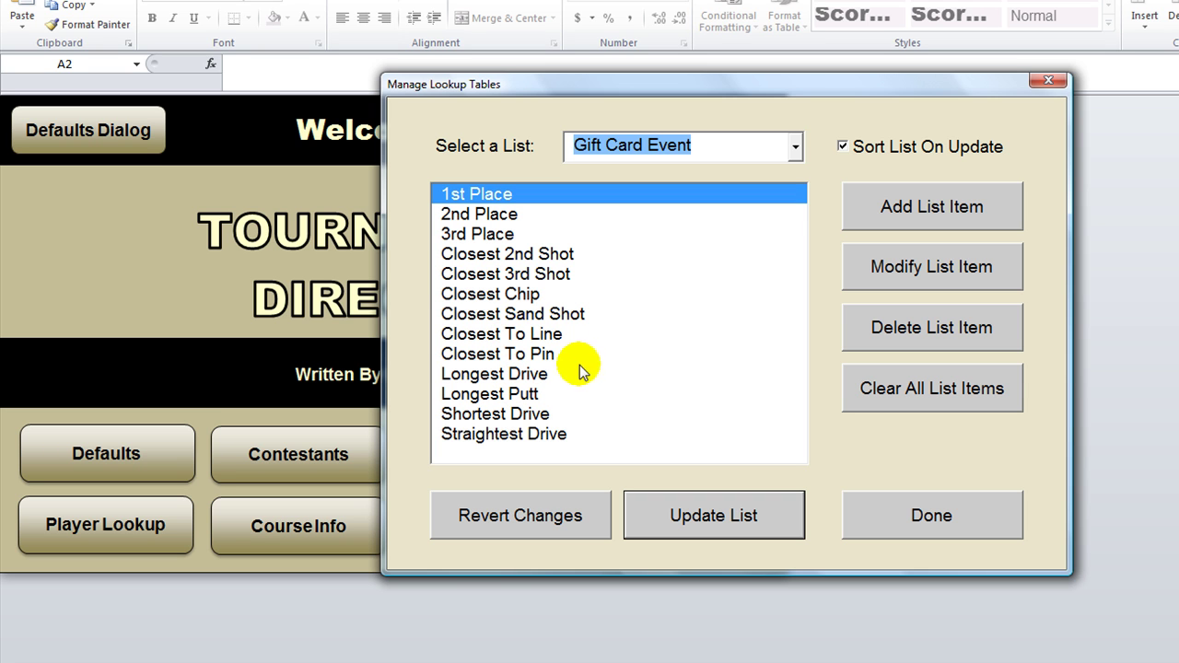
{"action": "left_click", "coordinate": [921, 212]}
{"action": "left_click", "coordinate": [706, 307]}
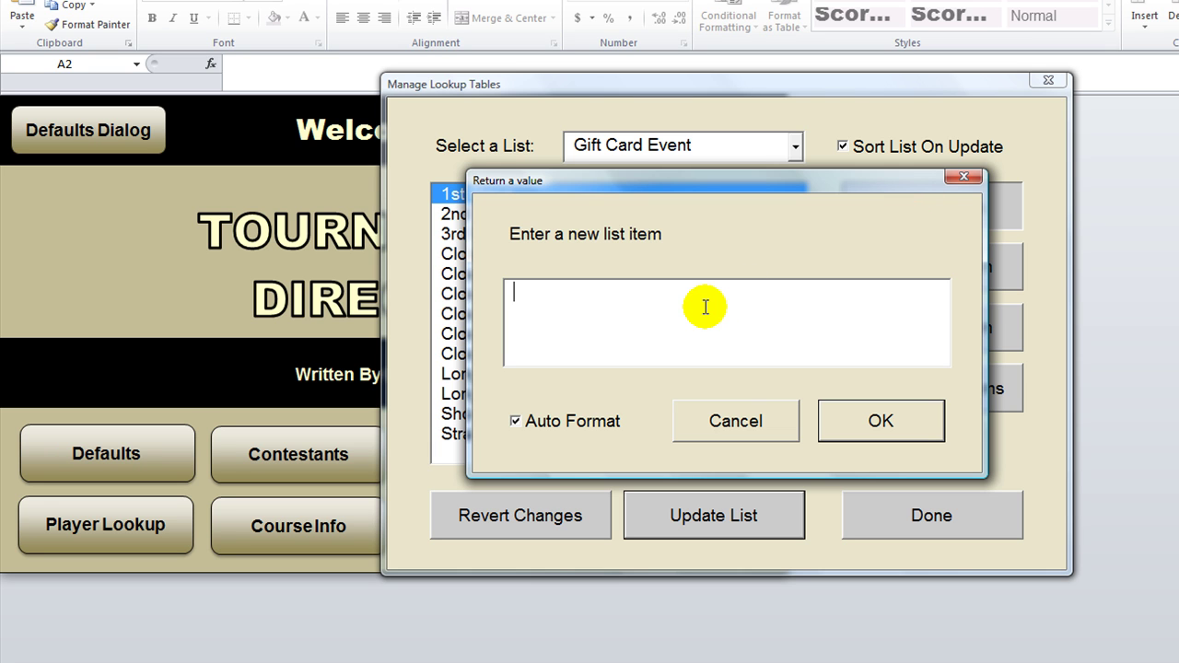
{"action": "type", "text": "Being awesome!"}
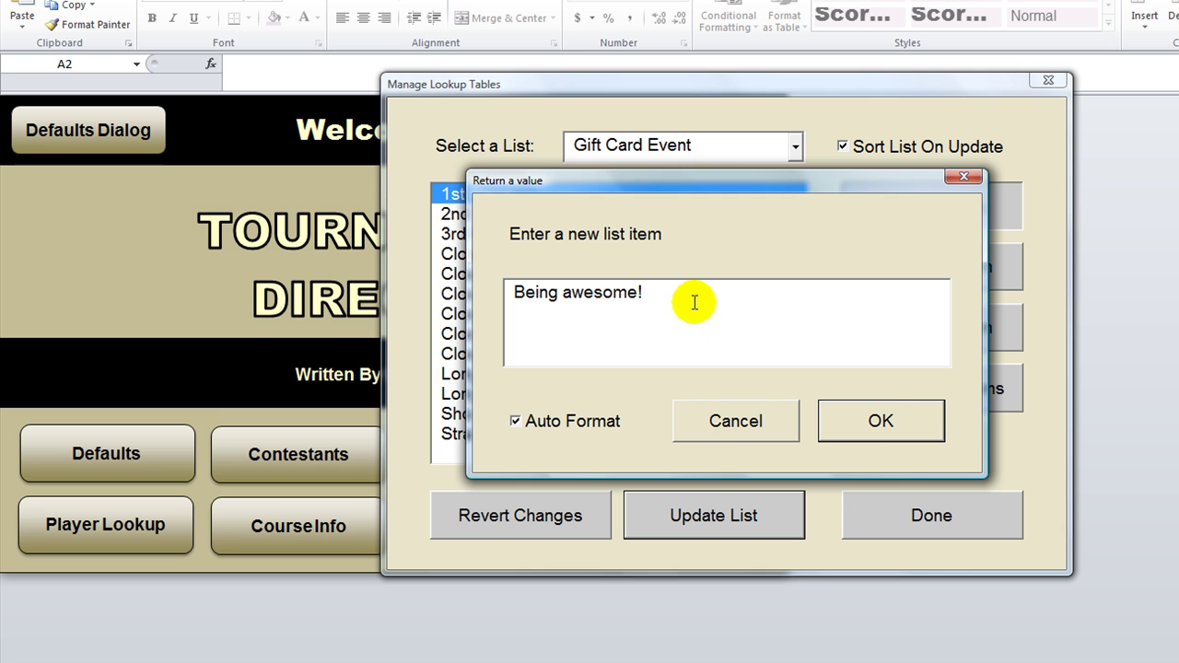
{"action": "left_click", "coordinate": [876, 426]}
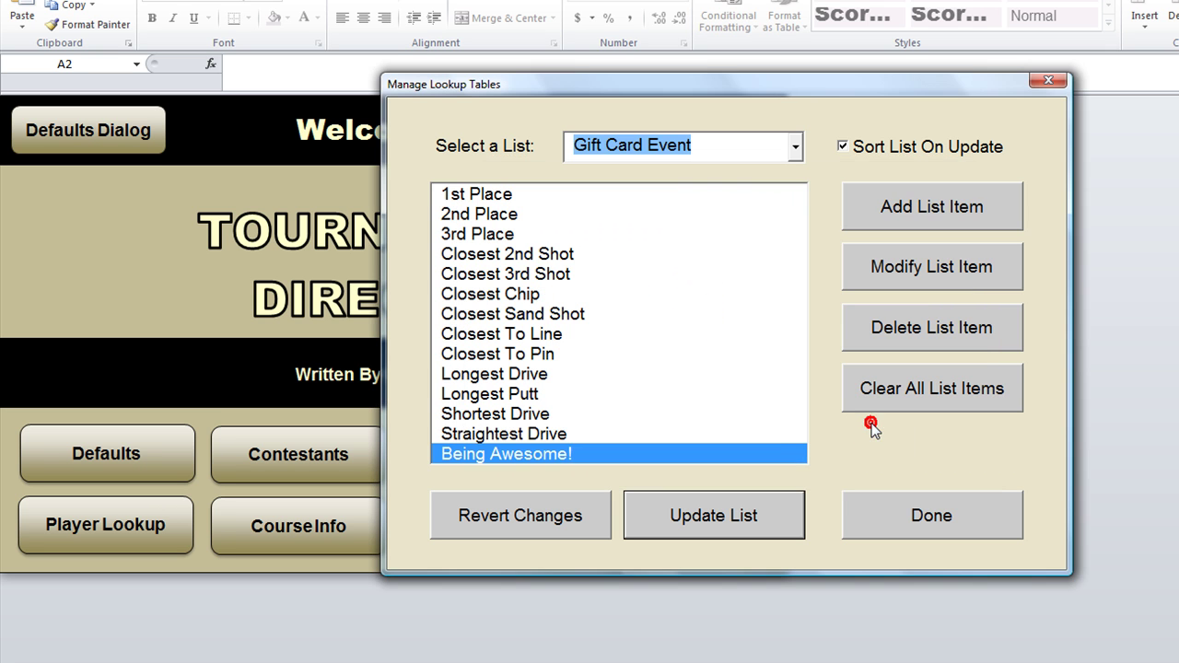
{"action": "left_click", "coordinate": [571, 436]}
{"action": "left_click", "coordinate": [569, 456]}
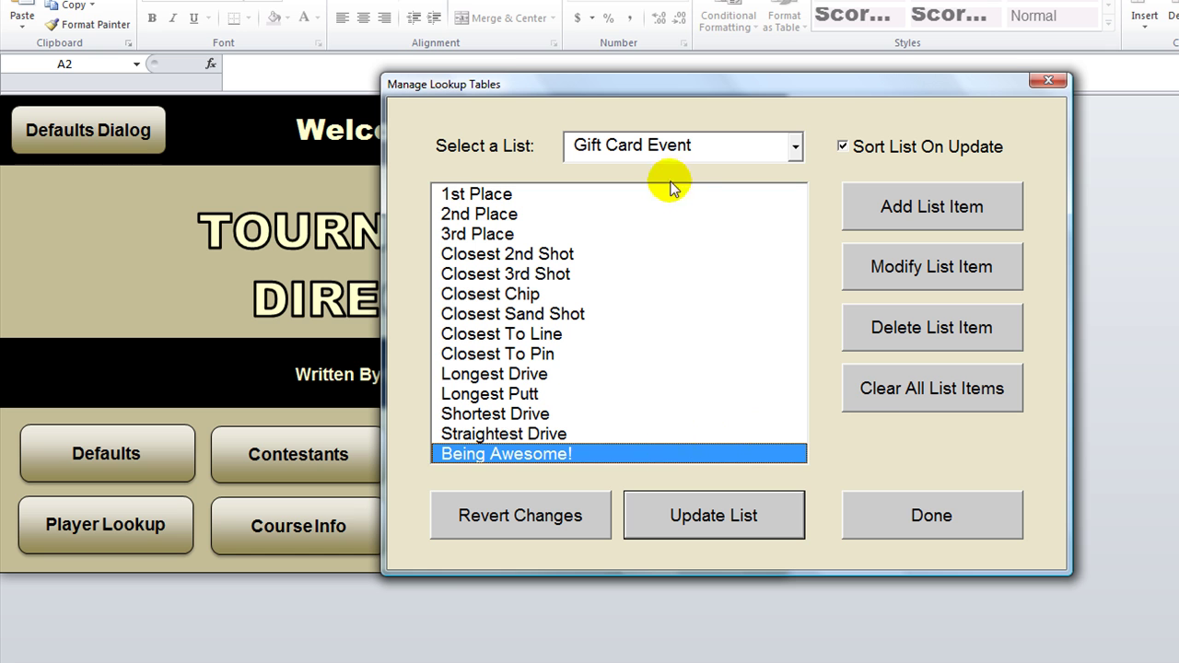
- Open the Closest 3rd Shot and 3rd Place entries for modification, cancelling each edit without changes
{"action": "left_click", "coordinate": [659, 215]}
{"action": "double_click", "coordinate": [633, 274]}
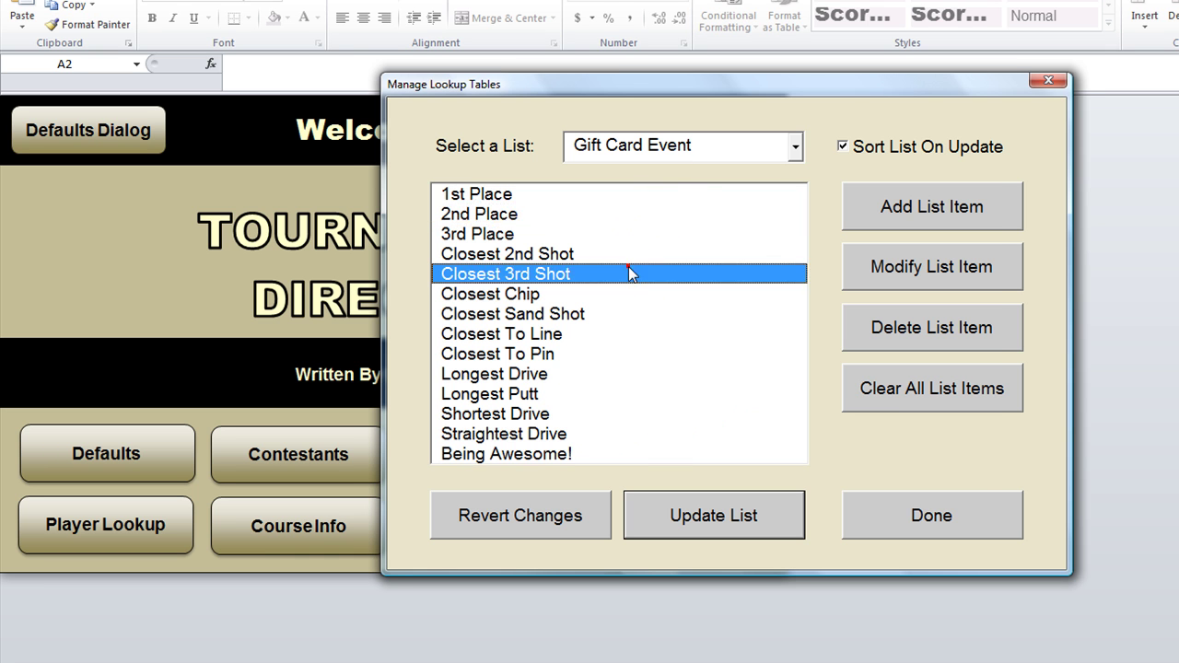
{"action": "left_click", "coordinate": [733, 420]}
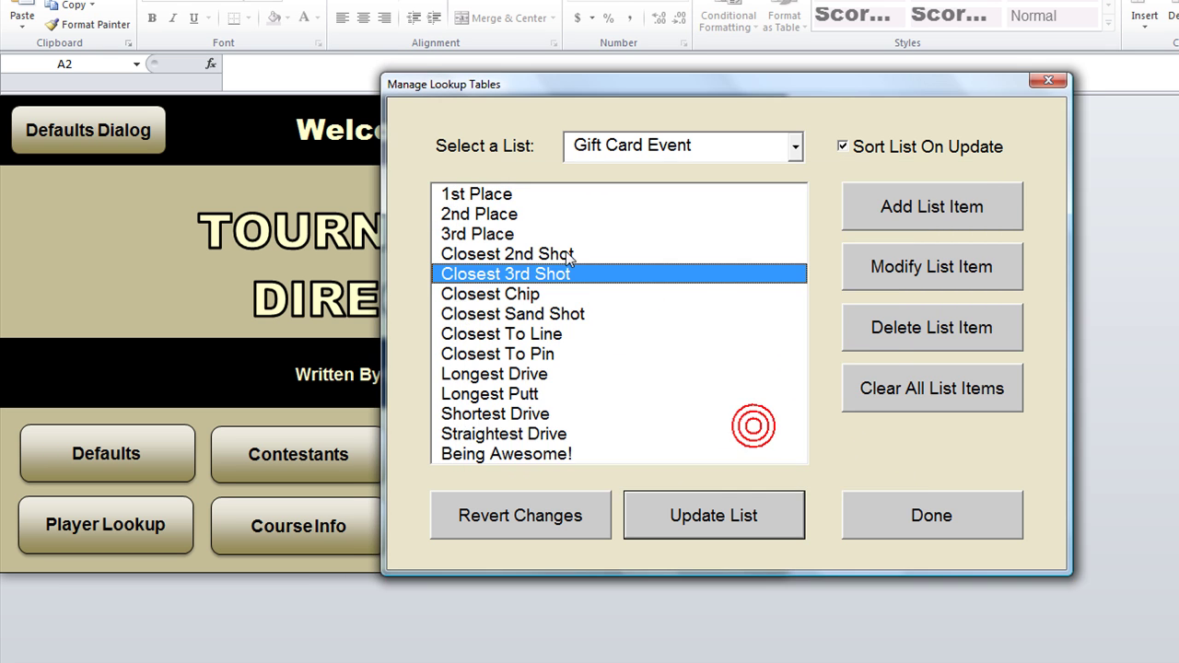
{"action": "left_click", "coordinate": [566, 214]}
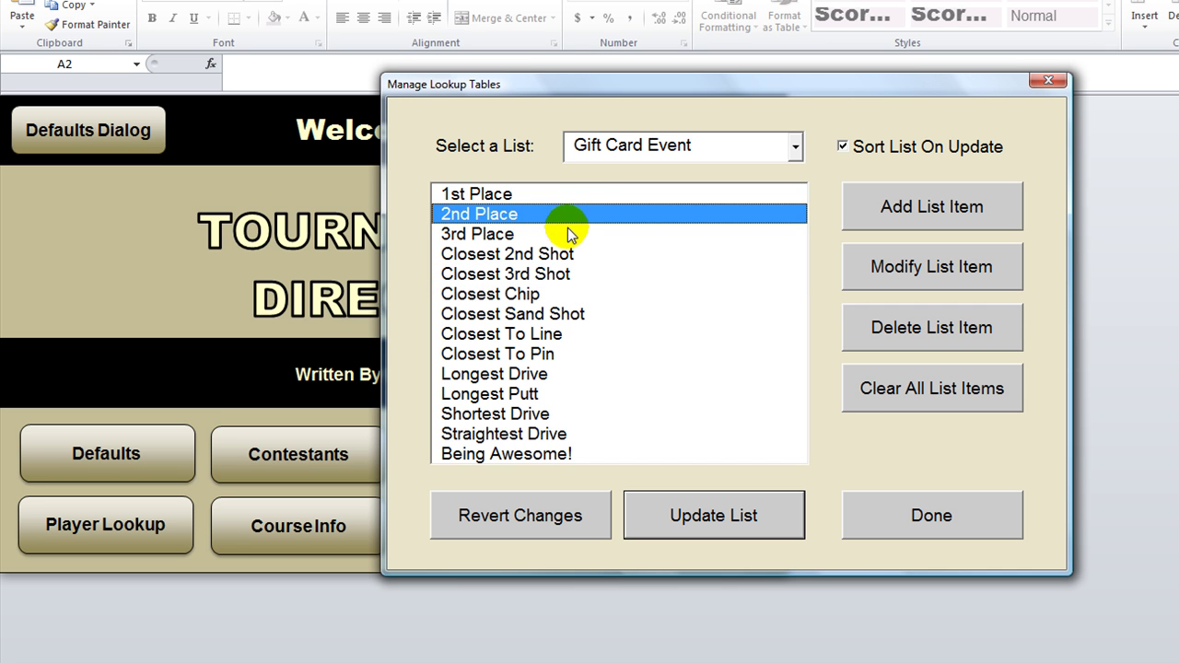
{"action": "left_click", "coordinate": [567, 231]}
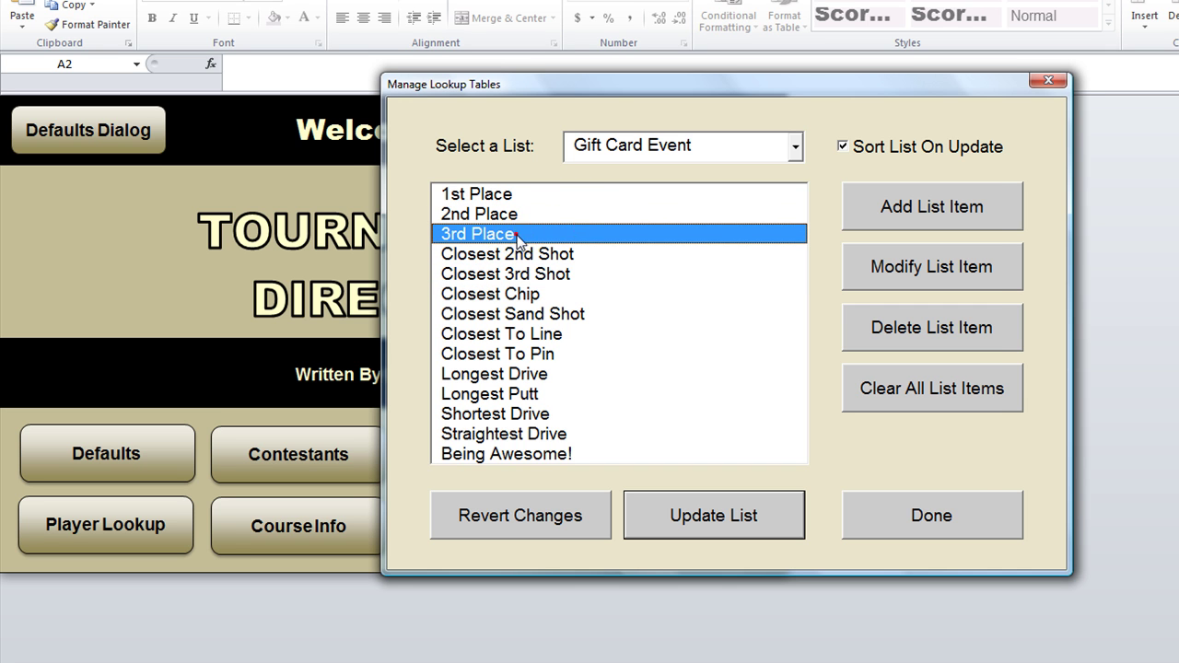
{"action": "double_click", "coordinate": [518, 236]}
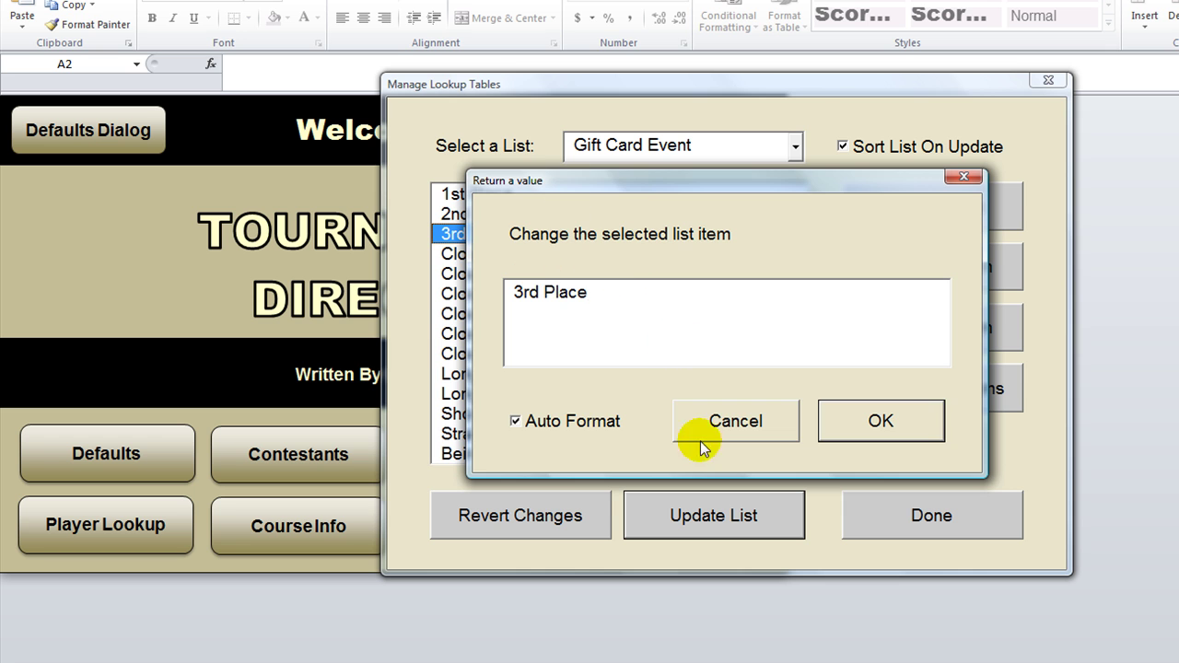
{"action": "left_click", "coordinate": [732, 424]}
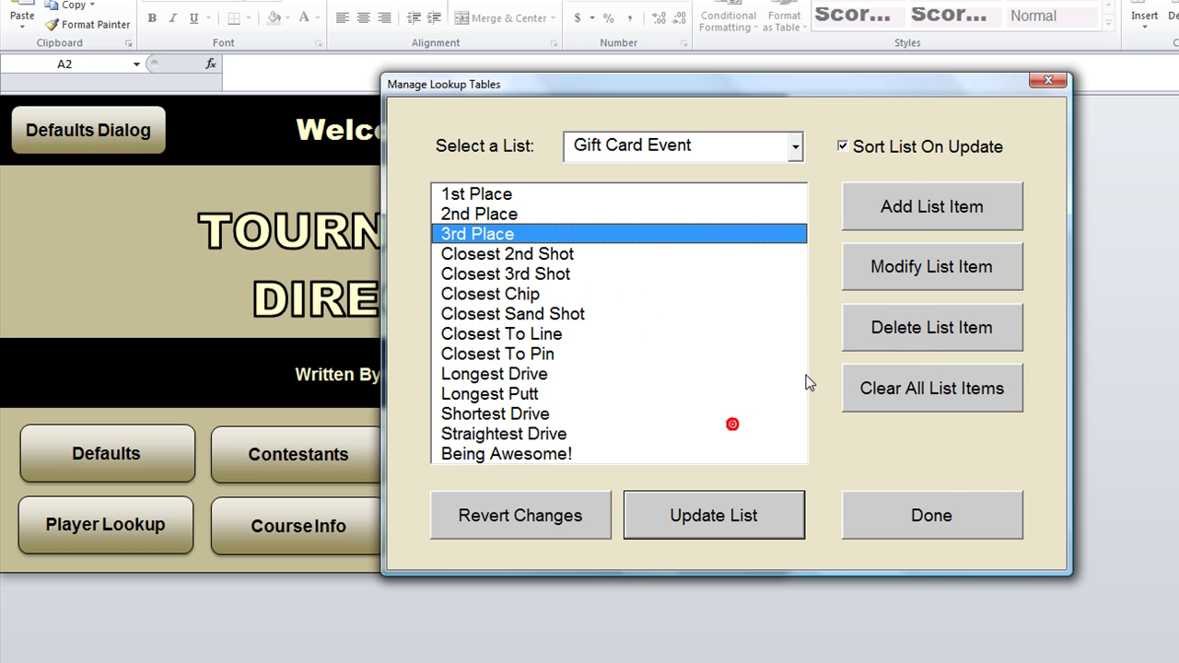
{"action": "left_click", "coordinate": [935, 266]}
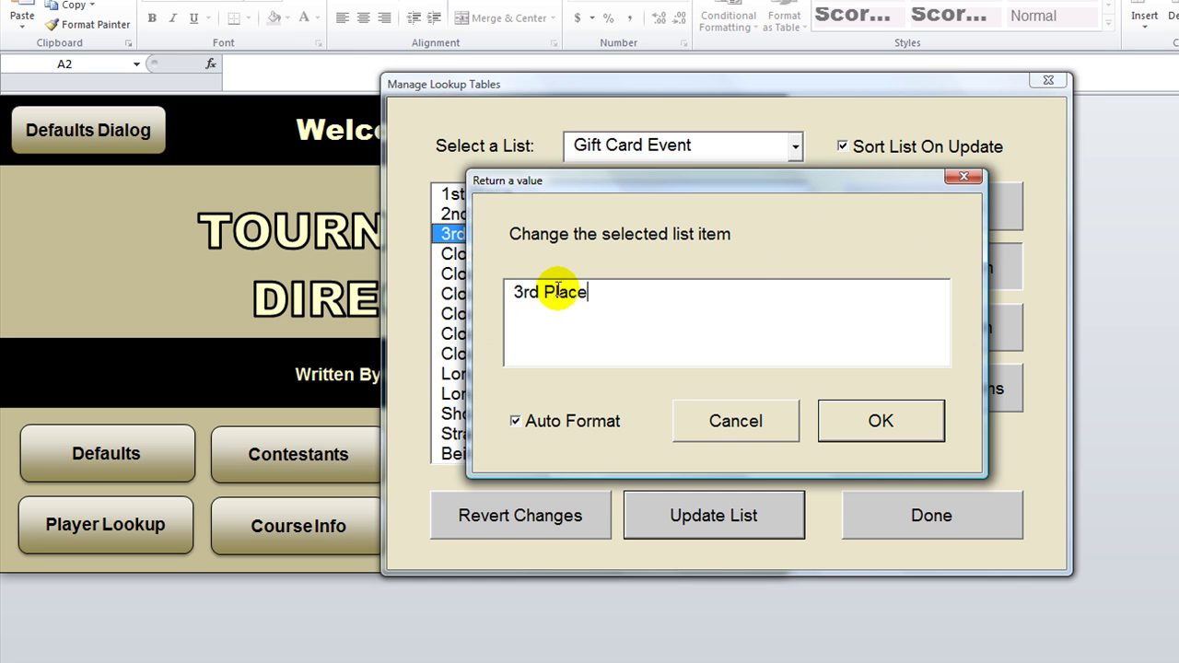
{"action": "left_click", "coordinate": [736, 423]}
- Change the 3rd Place entry to "3rd Plac" and correct it back to "3rd Place"
{"action": "double_click", "coordinate": [561, 234]}
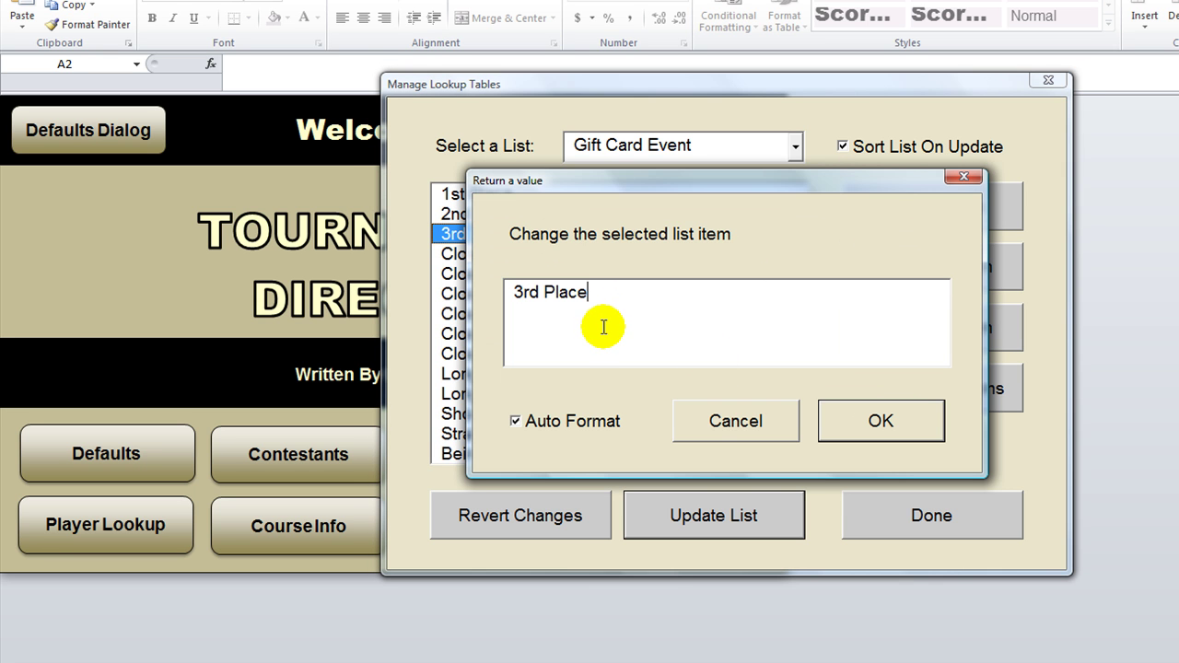
{"action": "key", "text": "BackSpace"}
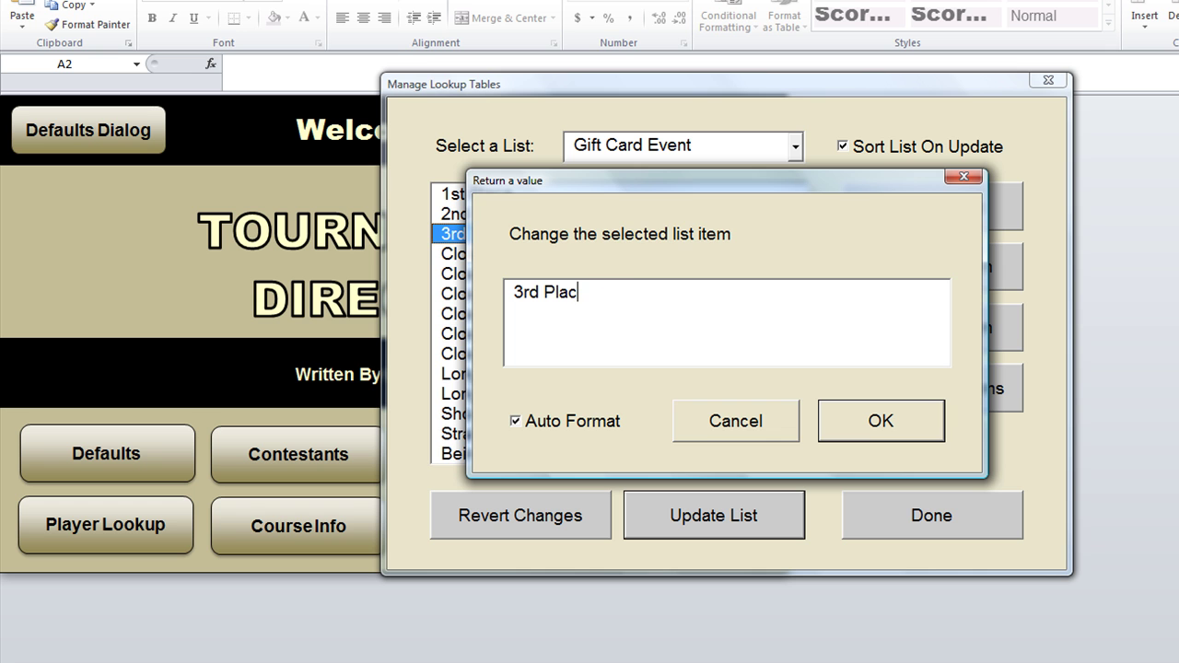
{"action": "left_click", "coordinate": [846, 416]}
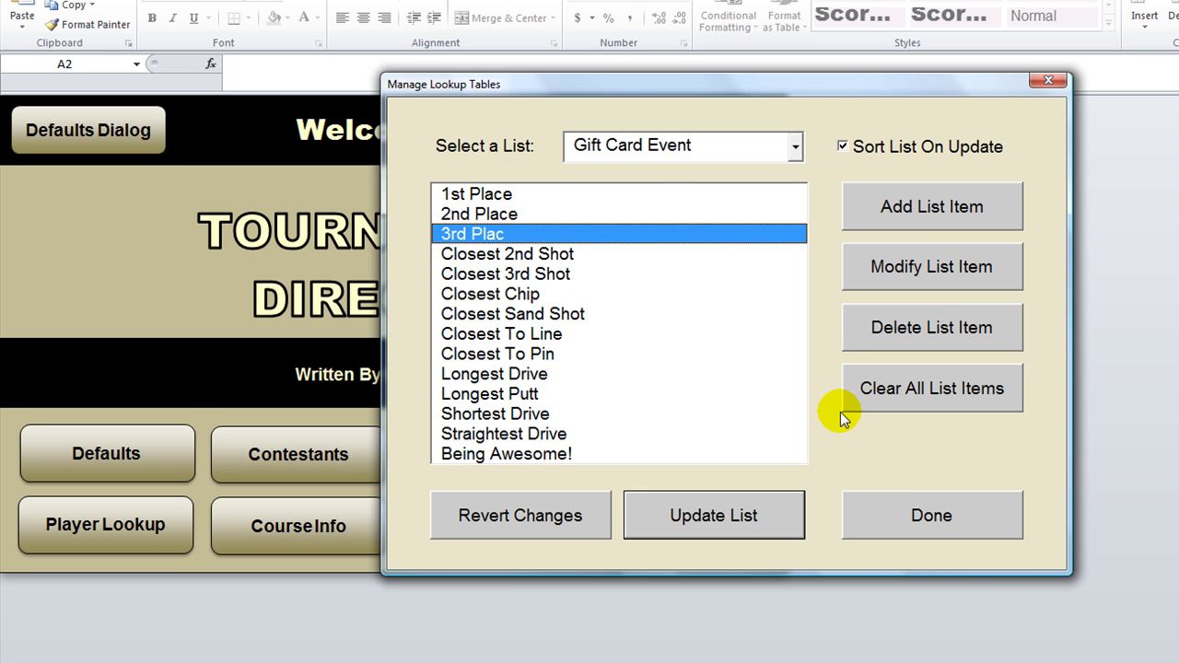
{"action": "double_click", "coordinate": [561, 237]}
{"action": "type", "text": "e"}
{"action": "left_click", "coordinate": [873, 426]}
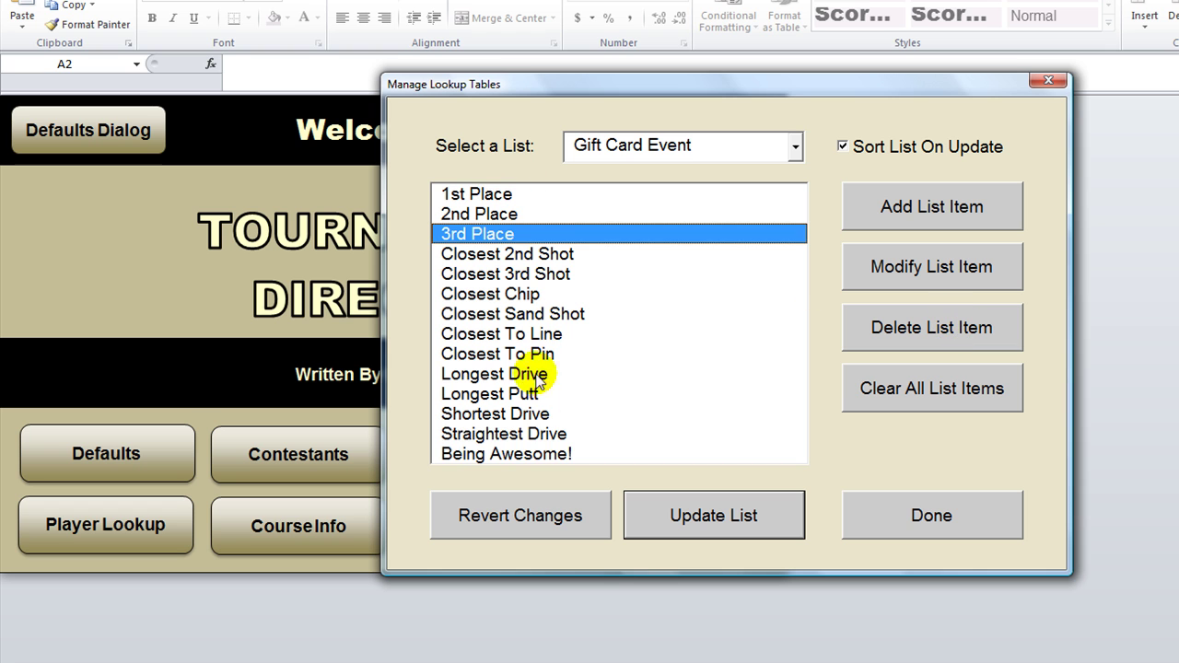
- Delete the "Being Awesome!" entry from the Gift Card Event list
{"action": "left_click", "coordinate": [549, 455]}
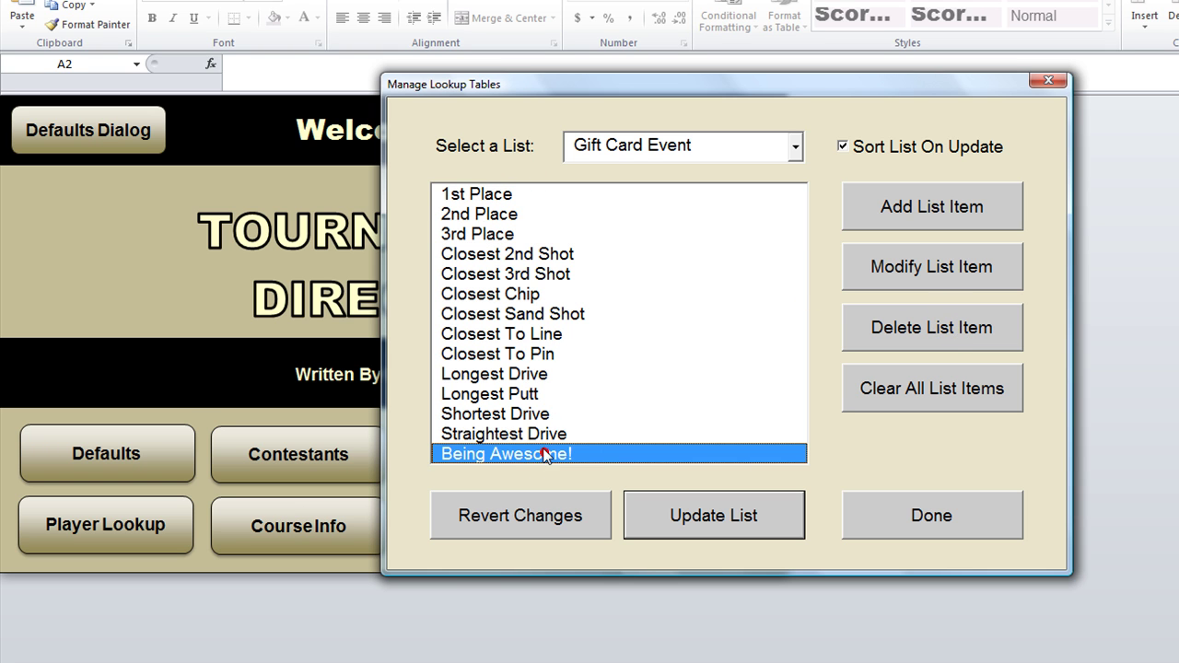
{"action": "left_click", "coordinate": [933, 330]}
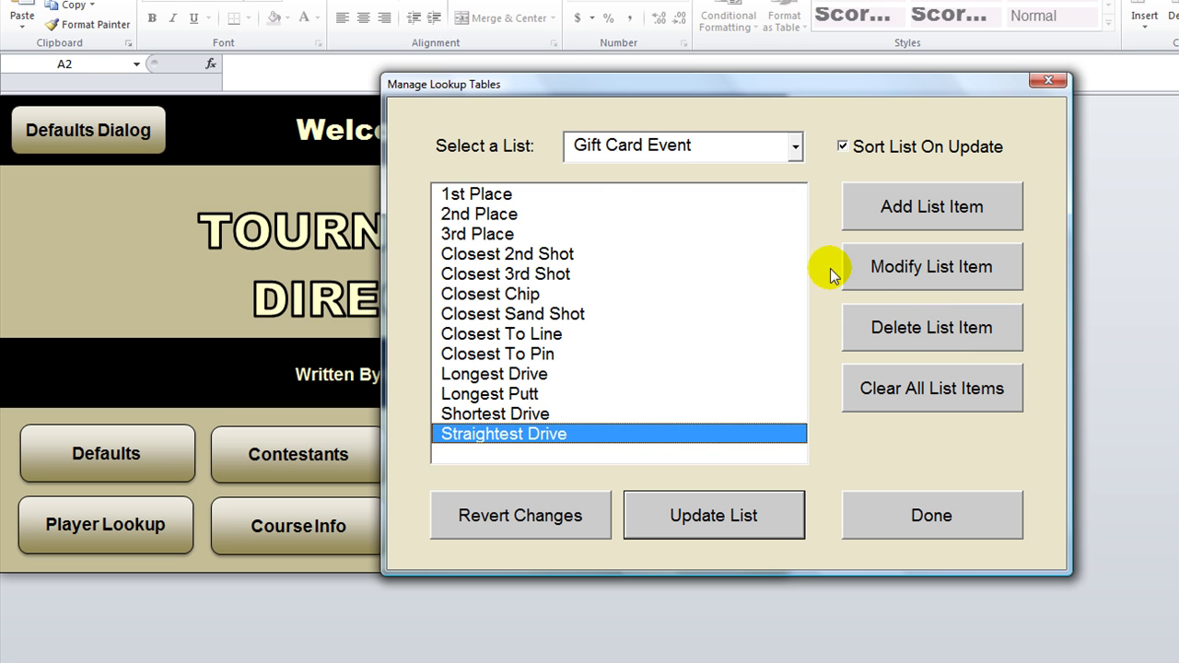
- View the Hole Event Open To and Flight lists, and close the list manager
{"action": "left_click", "coordinate": [796, 149]}
{"action": "left_click", "coordinate": [743, 255]}
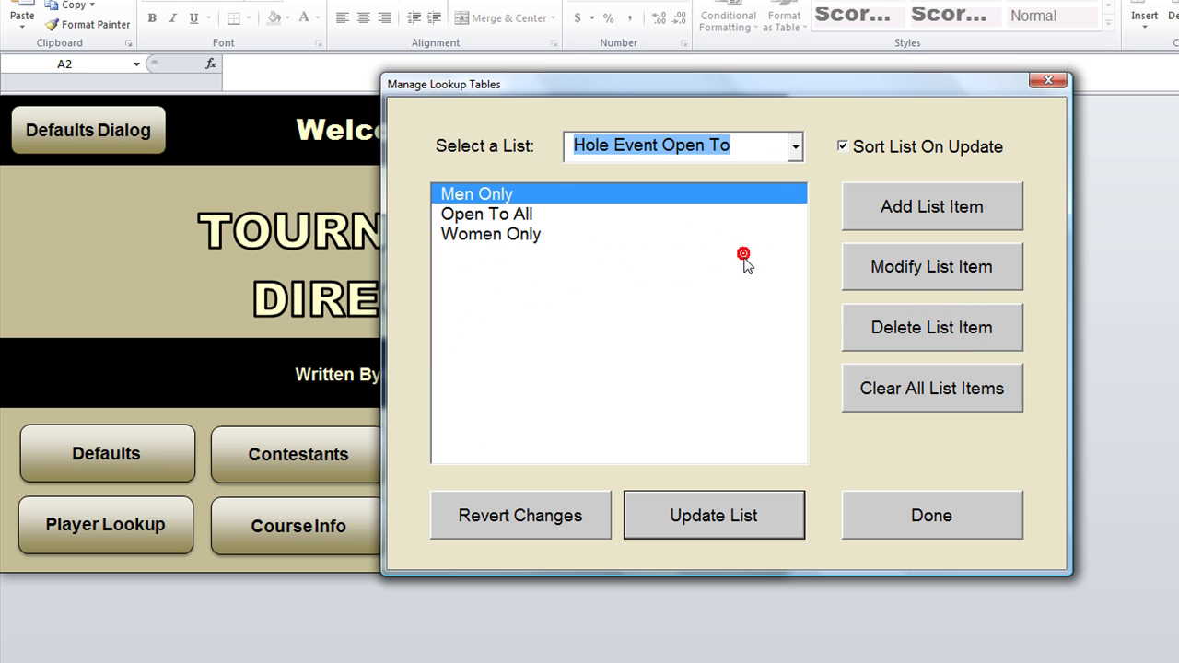
{"action": "left_click", "coordinate": [781, 152]}
{"action": "left_click", "coordinate": [758, 174]}
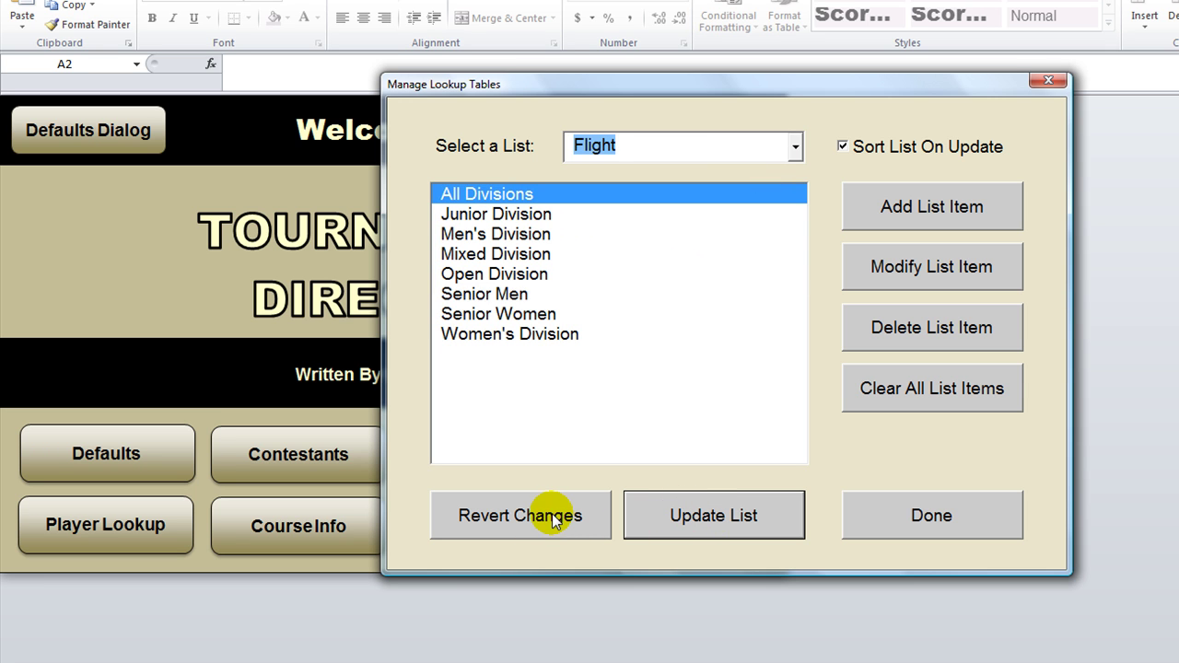
{"action": "left_click", "coordinate": [933, 516]}
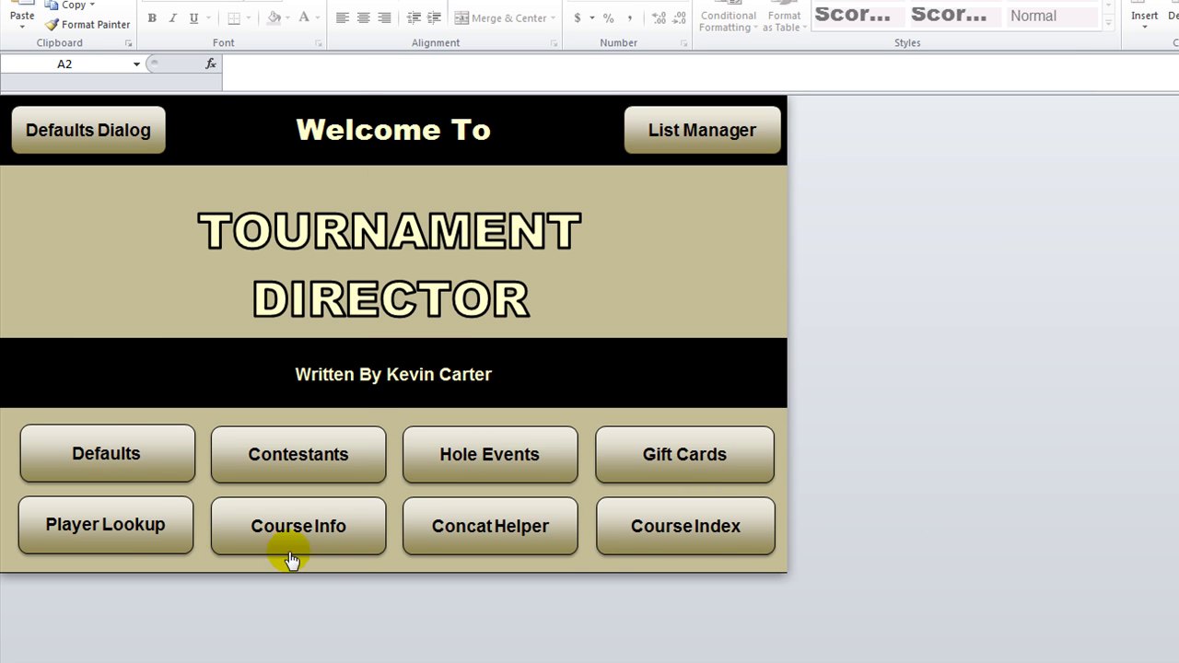
- Open the Defaults and Lookup Lists sheet and show the available Insert commands
{"action": "left_click", "coordinate": [117, 463]}
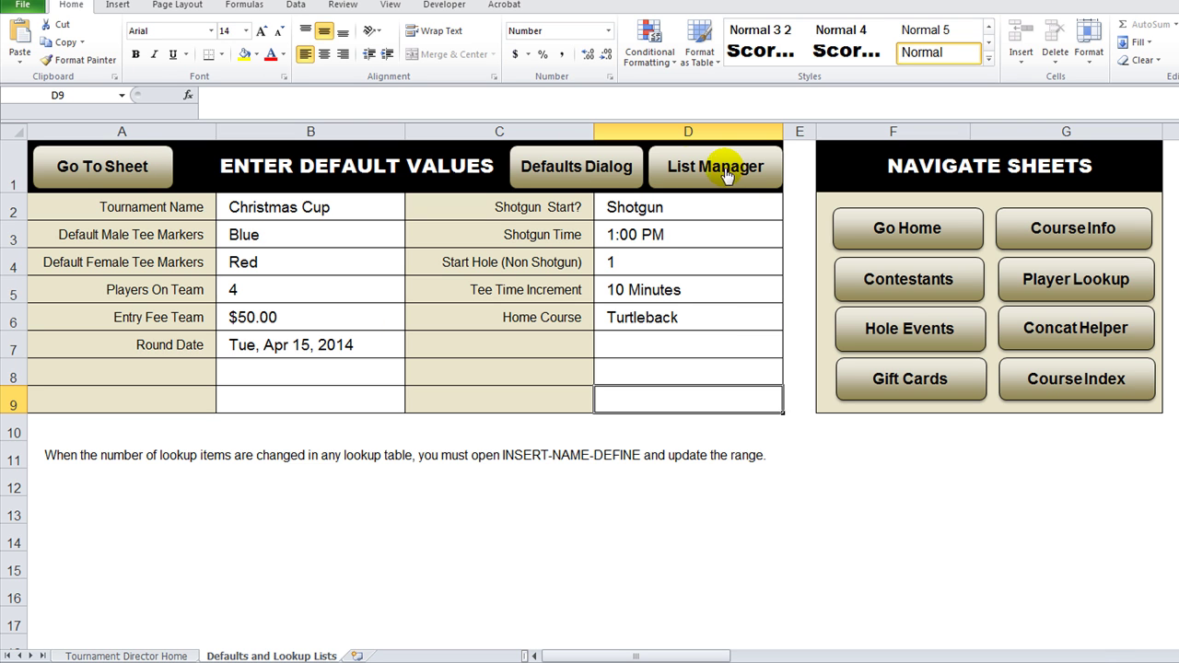
{"action": "left_click", "coordinate": [118, 6]}
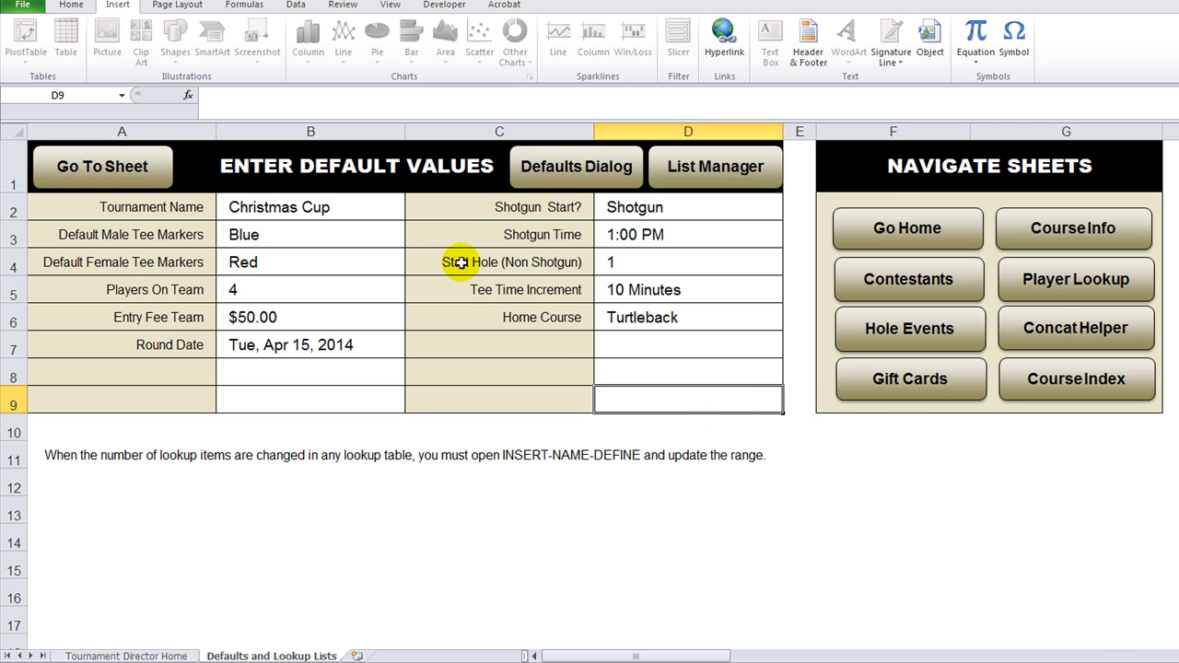
- Navigate to the Gift Card List sheet and look through its division, description and prize rows
{"action": "left_click", "coordinate": [126, 175]}
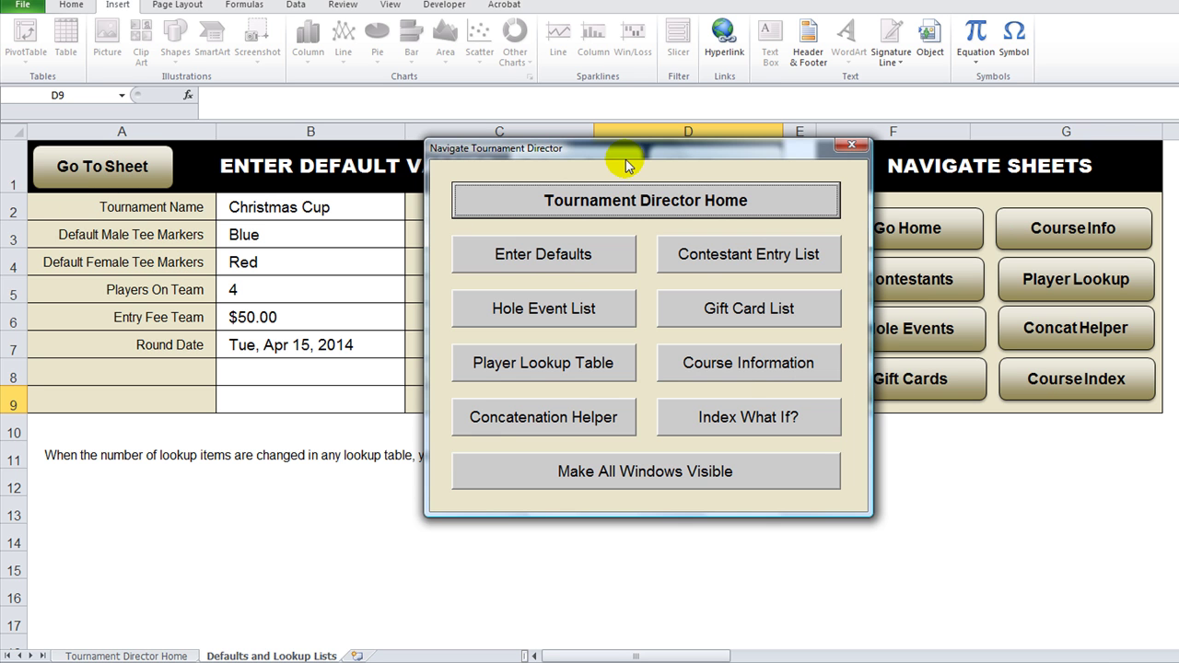
{"action": "left_click", "coordinate": [720, 313]}
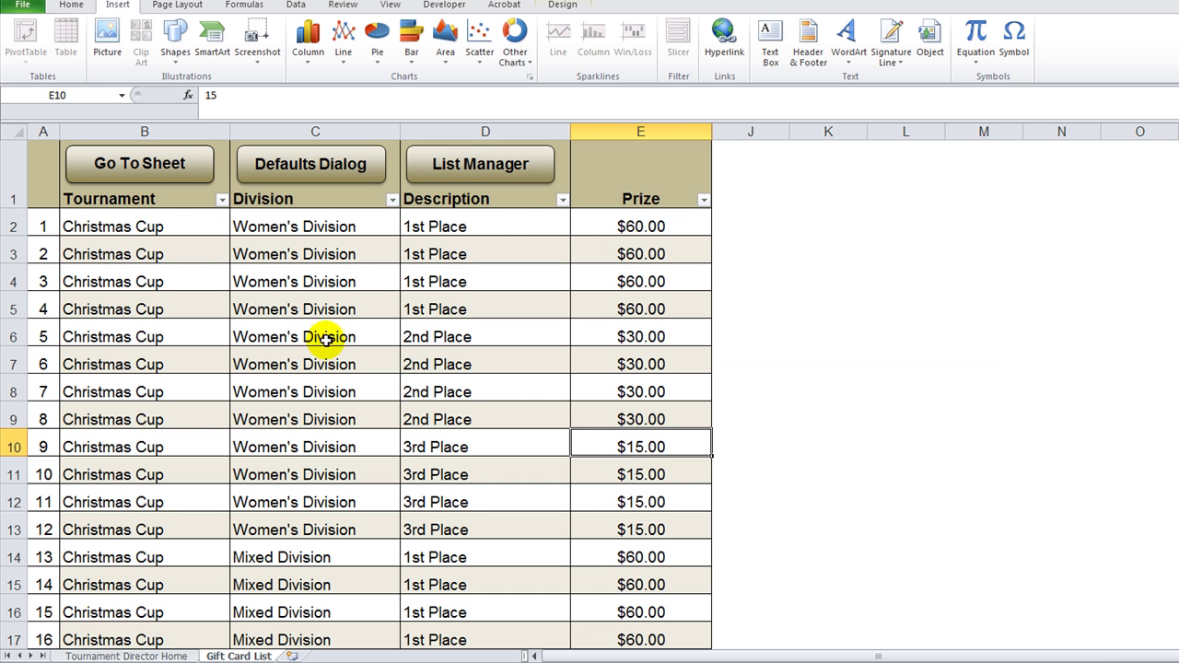
{"action": "scroll", "coordinate": [120, 308], "scroll_direction": "down", "scroll_amount": 20}
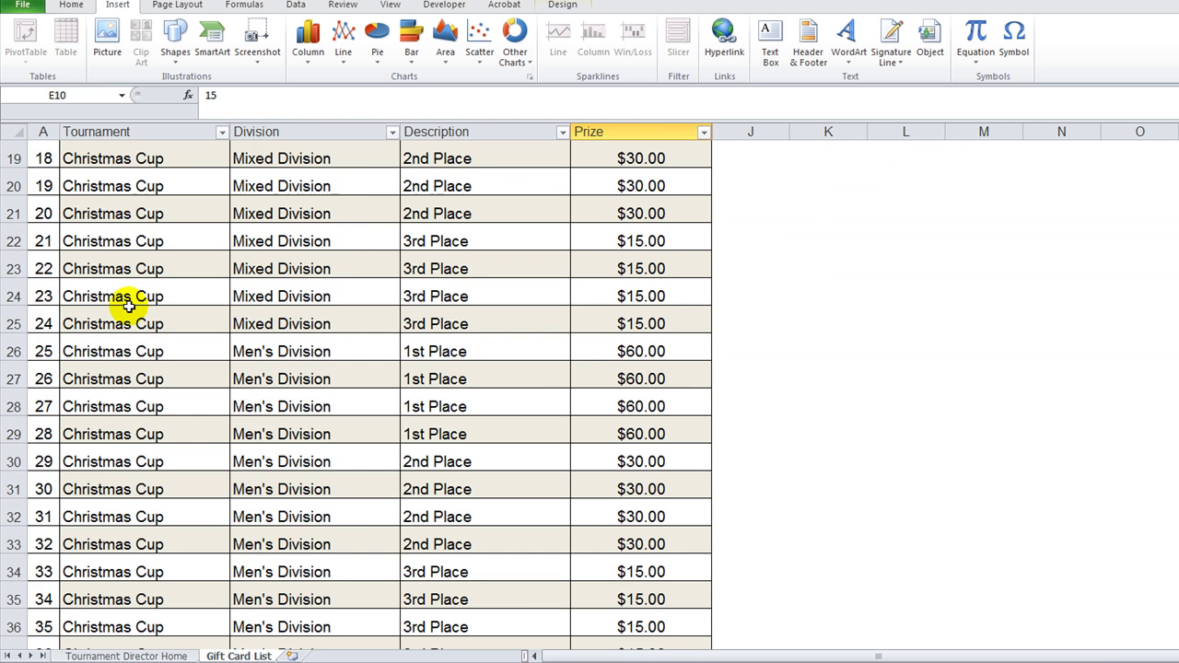
{"action": "scroll", "coordinate": [130, 307], "scroll_direction": "up", "scroll_amount": 5}
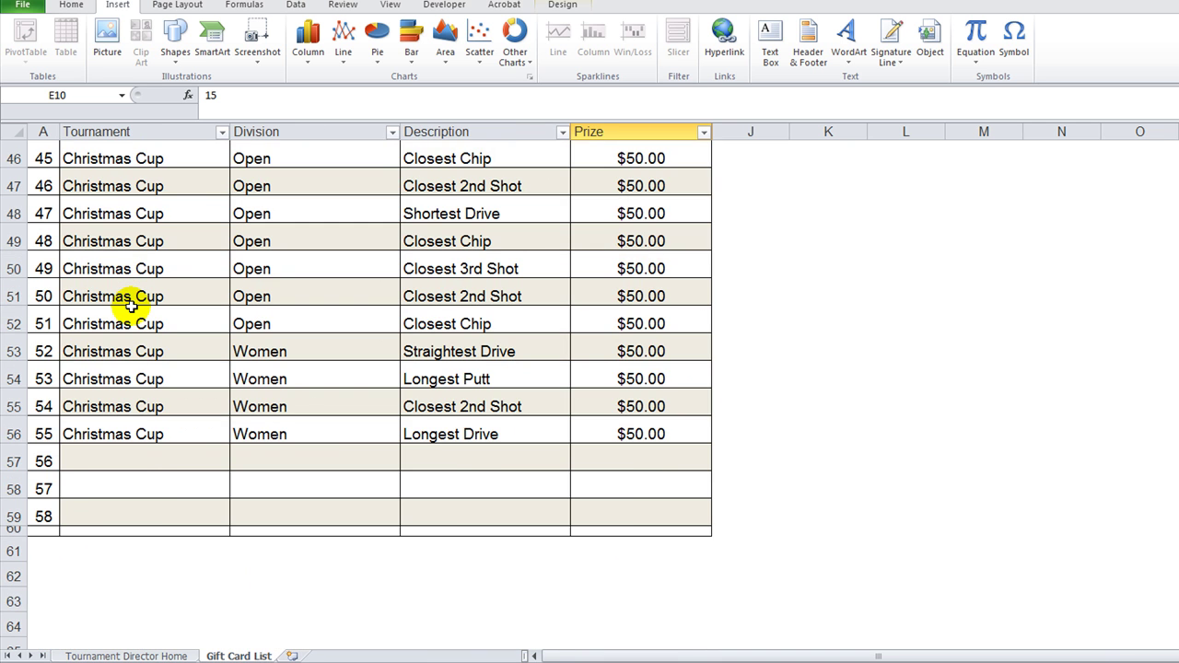
{"action": "scroll", "coordinate": [130, 306], "scroll_direction": "up", "scroll_amount": 15}
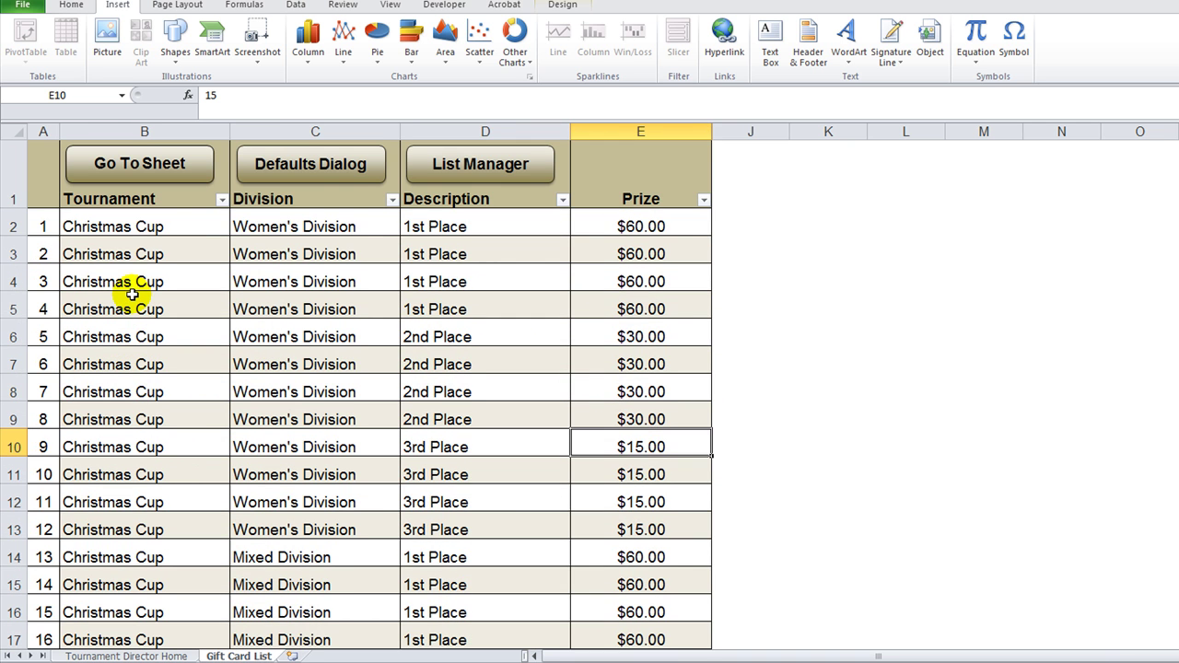
- Return to the defaults sheet and review its values in both the defaults dialog and the cells
{"action": "left_click", "coordinate": [157, 164]}
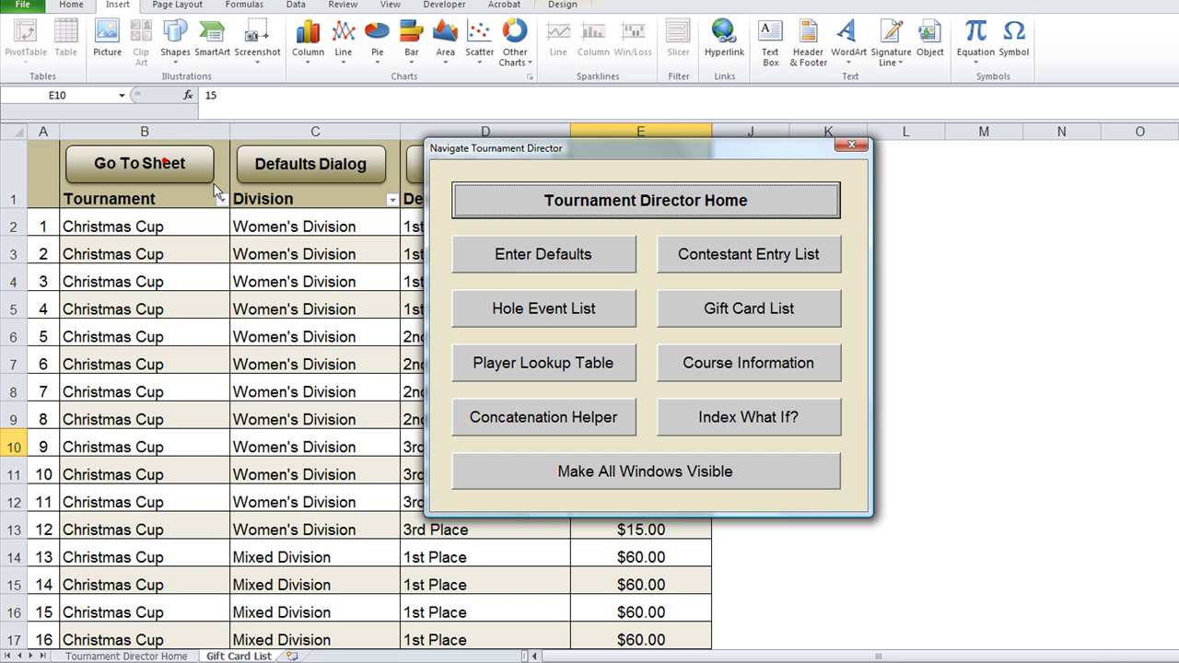
{"action": "left_click", "coordinate": [569, 261]}
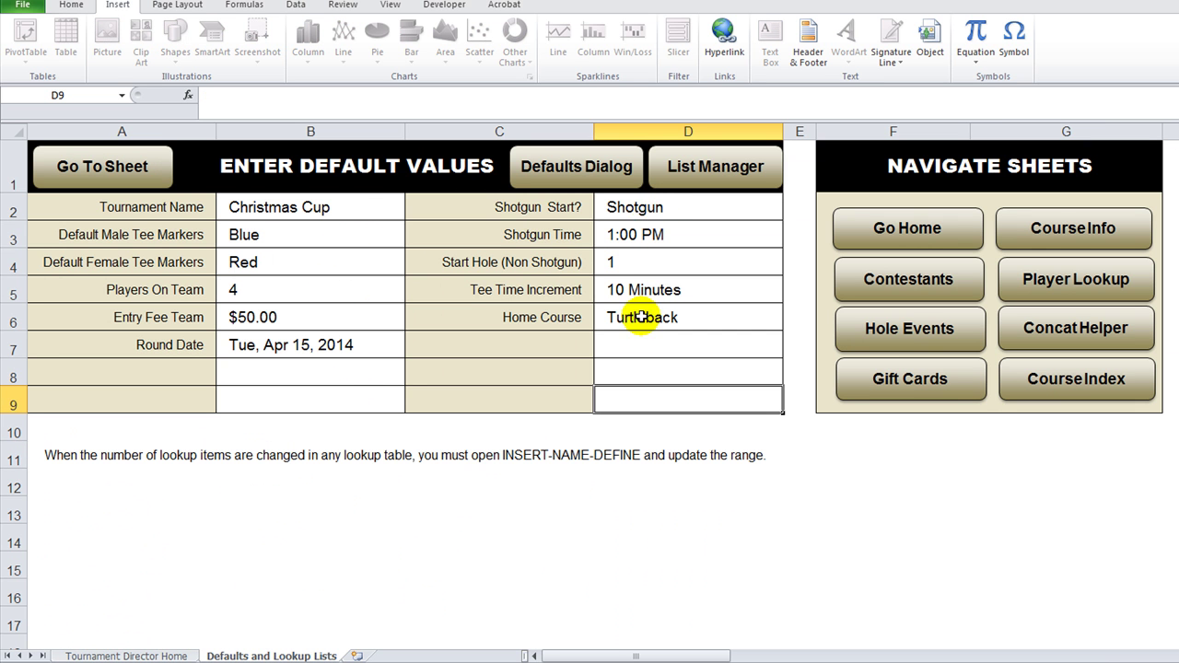
{"action": "left_click", "coordinate": [584, 173]}
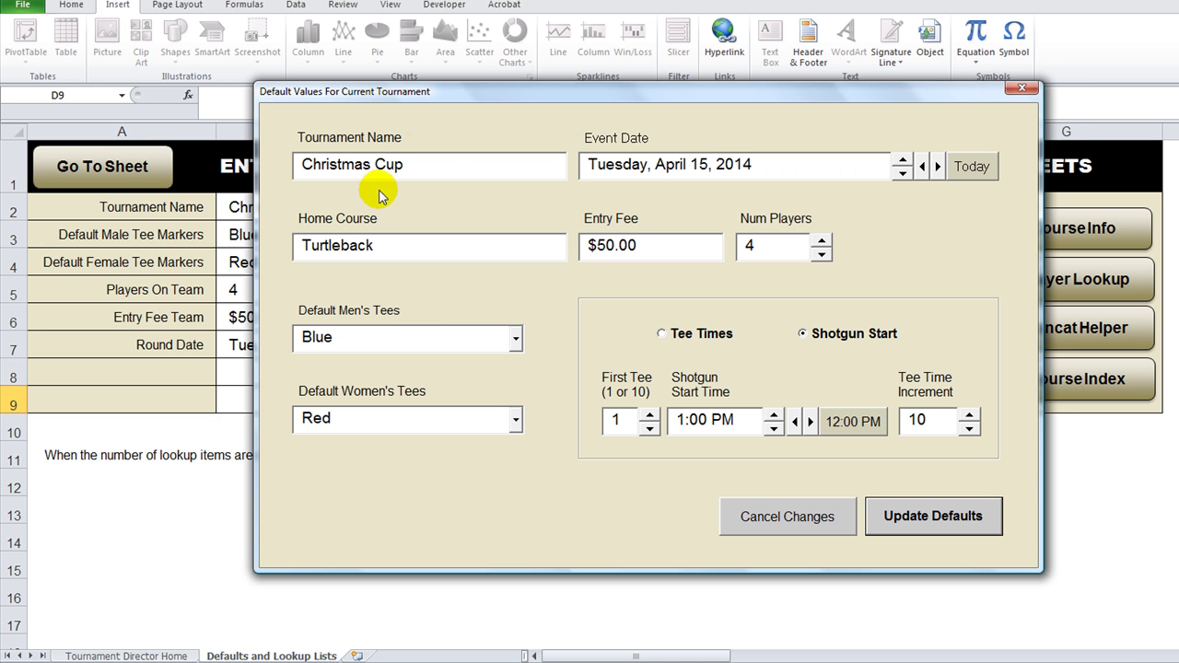
{"action": "left_click", "coordinate": [1020, 88]}
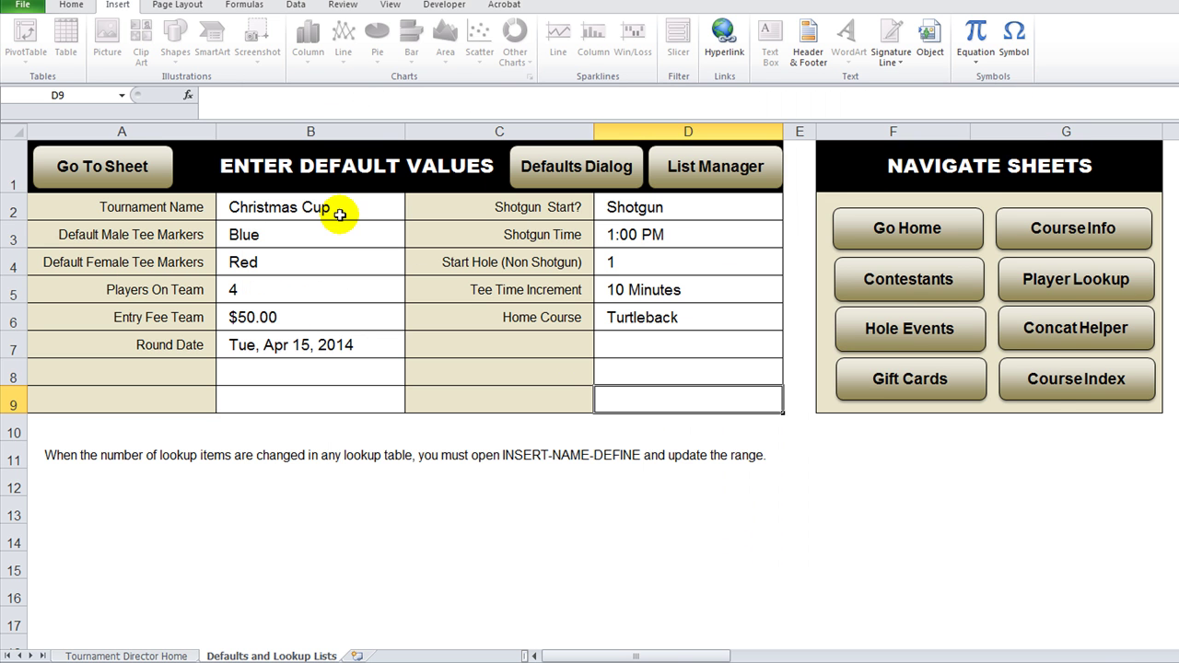
{"action": "left_click_drag", "start_coordinate": [340, 214], "coordinate": [326, 337]}
{"action": "left_click", "coordinate": [691, 246]}
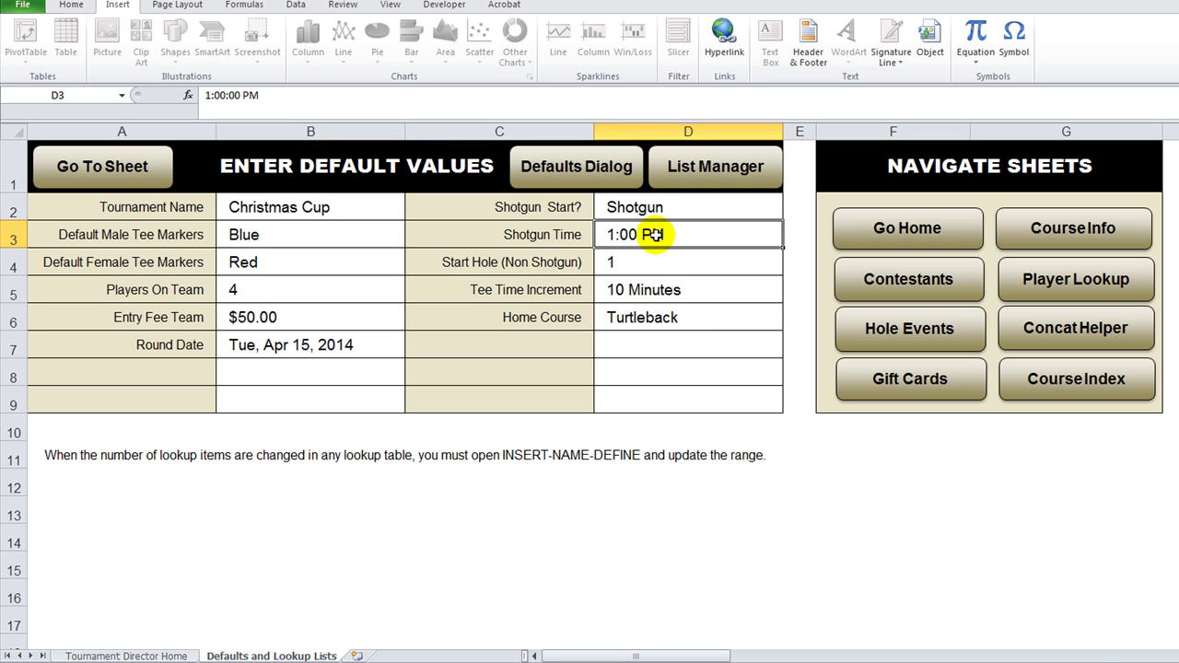
- Visit the Contestant Entry List sheet and navigate from it to the Gift Card List sheet
{"action": "left_click", "coordinate": [908, 281]}
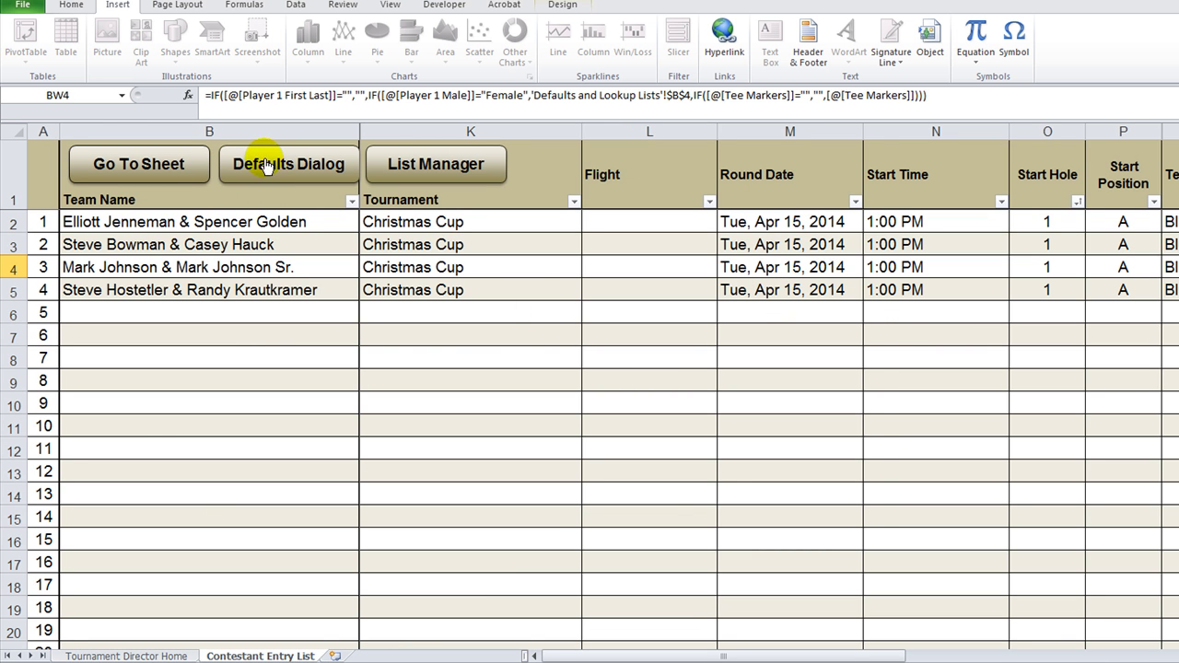
{"action": "left_click", "coordinate": [164, 160]}
{"action": "left_click", "coordinate": [744, 306]}
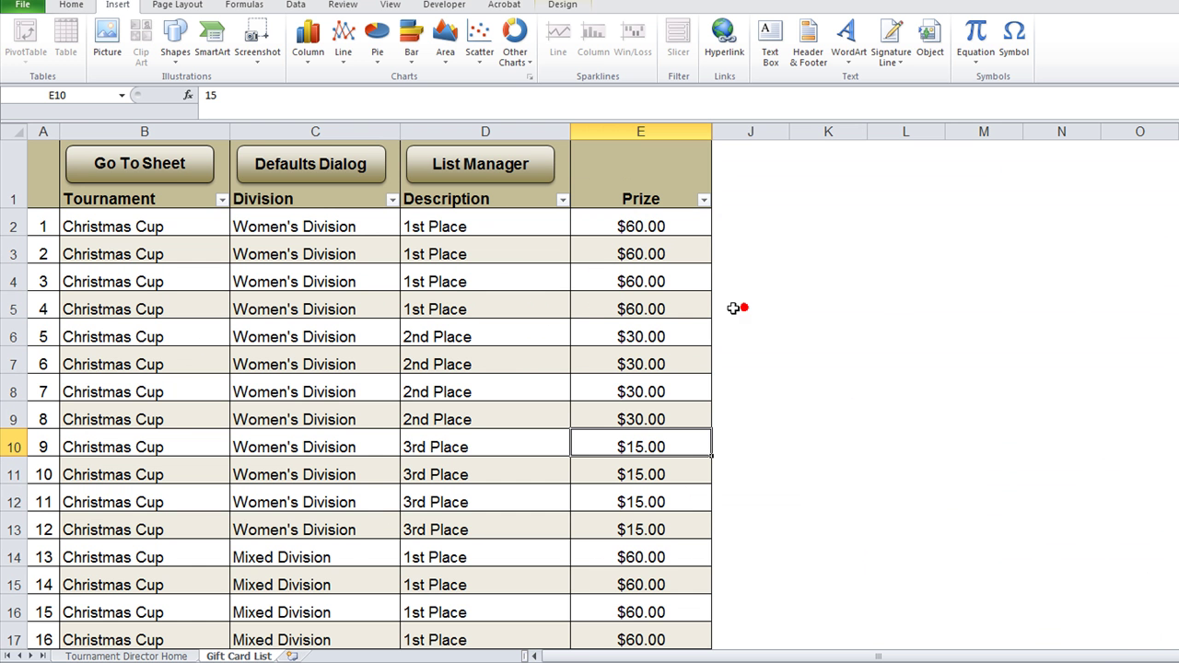
- Visit the Course Information sheet and continue from it to the Index What If? sheet
{"action": "left_click", "coordinate": [170, 163]}
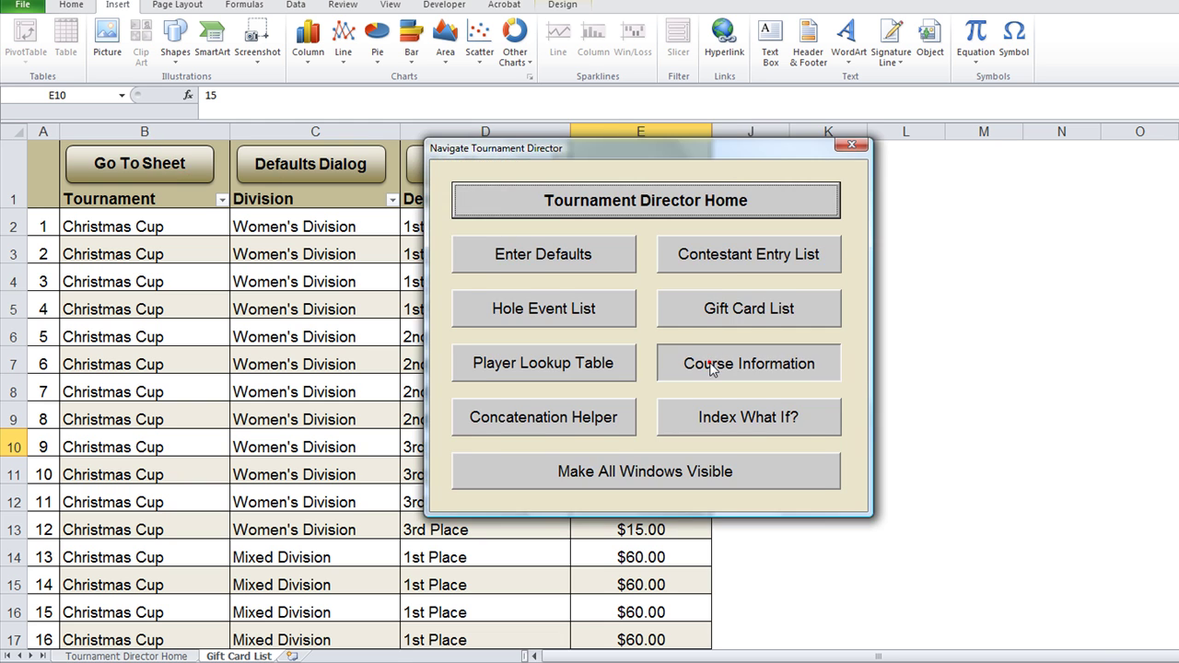
{"action": "left_click", "coordinate": [707, 364]}
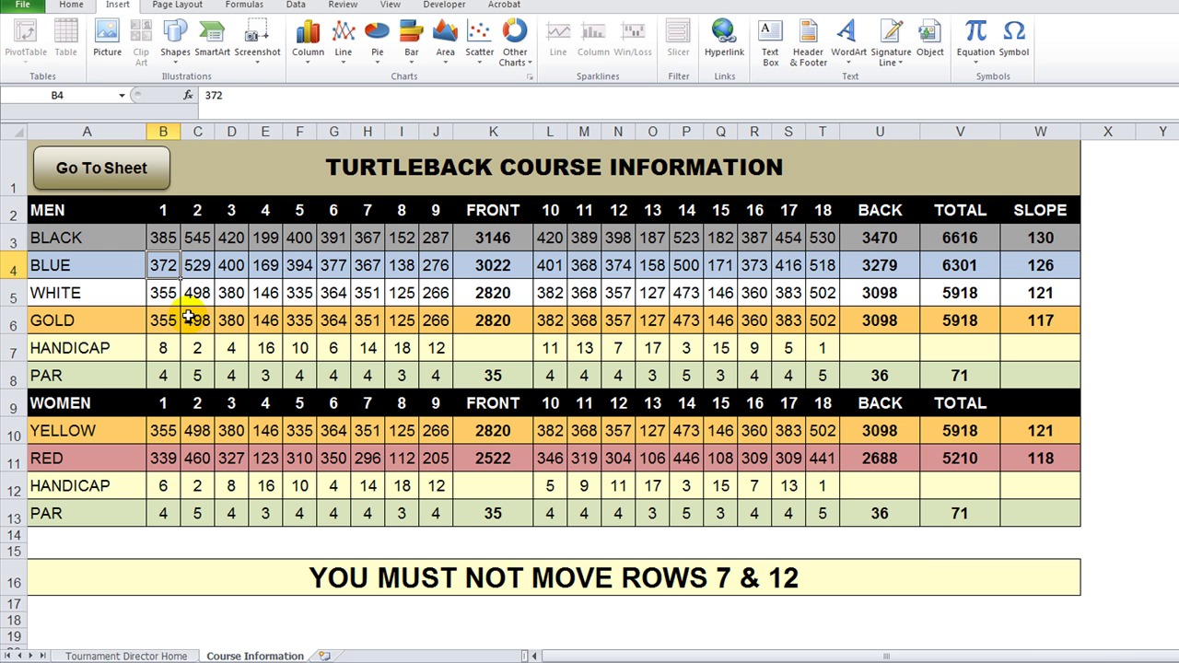
{"action": "left_click", "coordinate": [94, 177]}
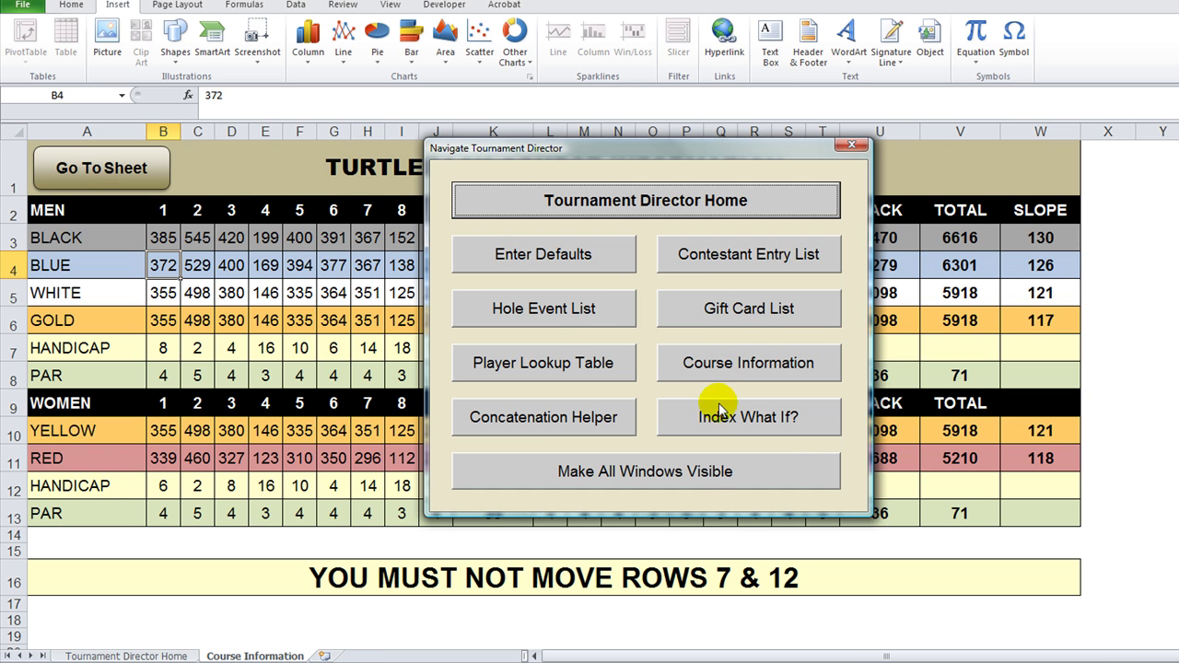
{"action": "left_click", "coordinate": [719, 418]}
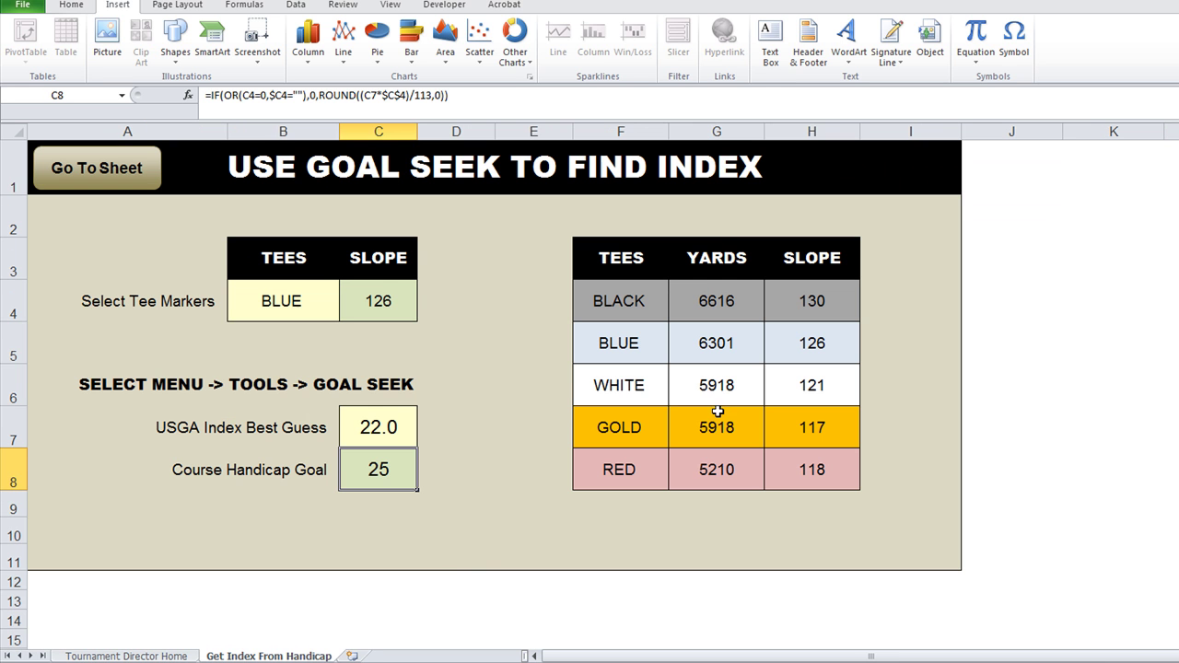
- Try WHITE as the tee markers, switch them to BLACK, and select the Course Handicap Goal cell
{"action": "left_click", "coordinate": [301, 305]}
{"action": "left_click", "coordinate": [346, 311]}
{"action": "left_click", "coordinate": [330, 344]}
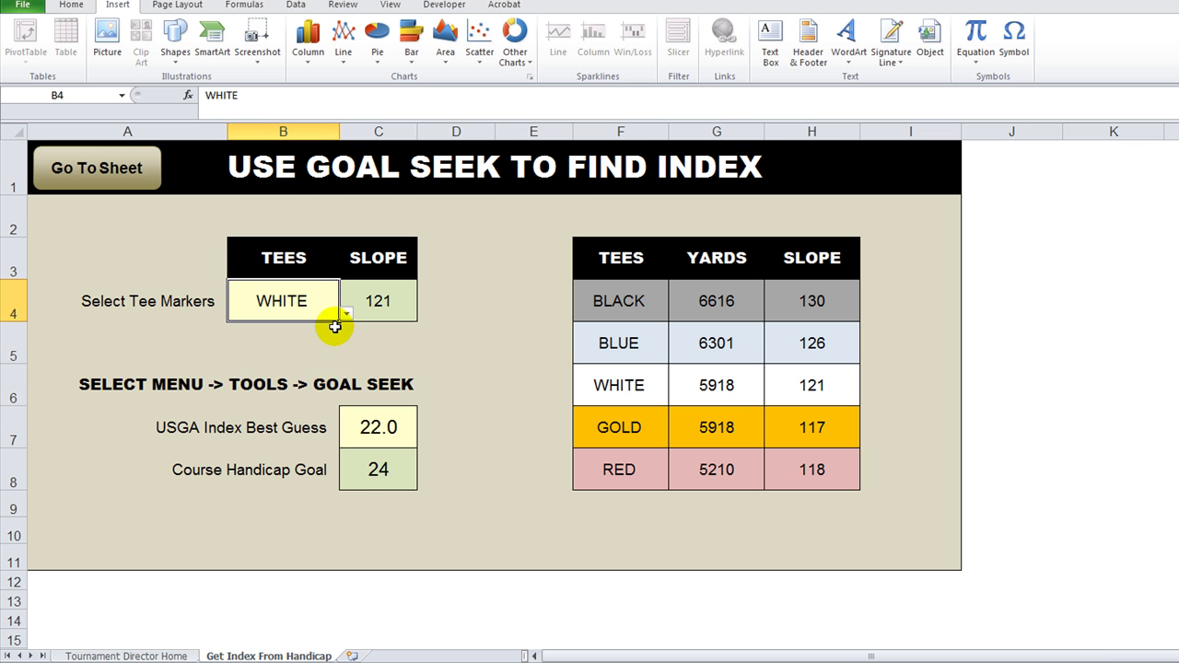
{"action": "left_click", "coordinate": [346, 313]}
{"action": "left_click", "coordinate": [336, 323]}
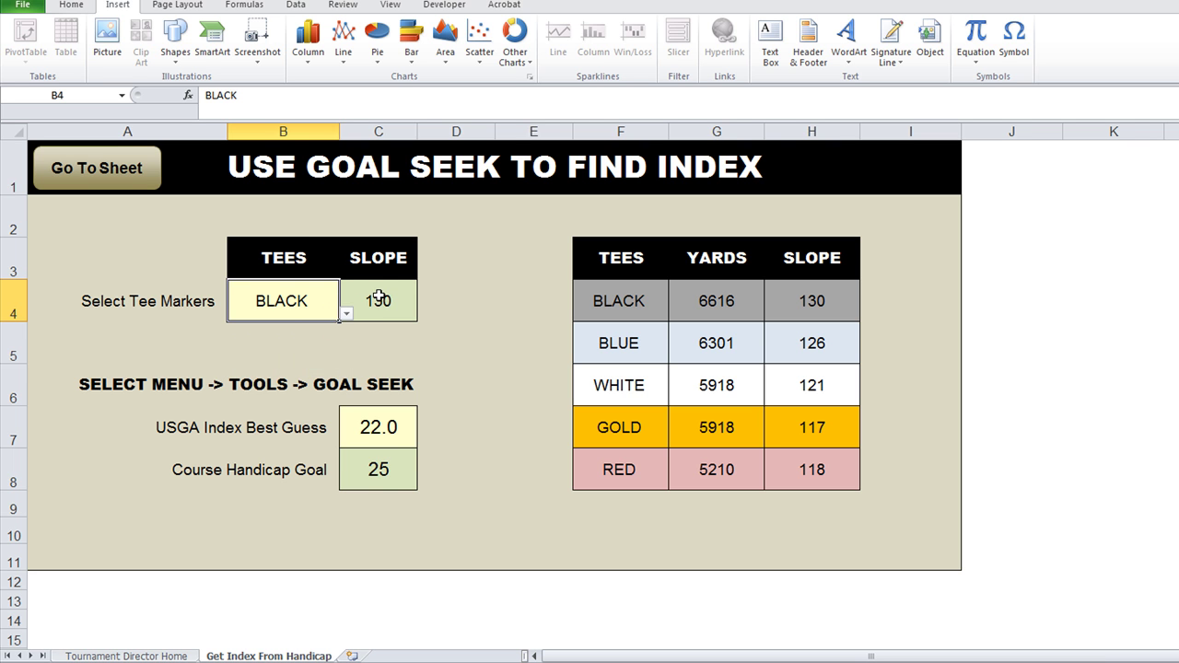
{"action": "left_click", "coordinate": [402, 471]}
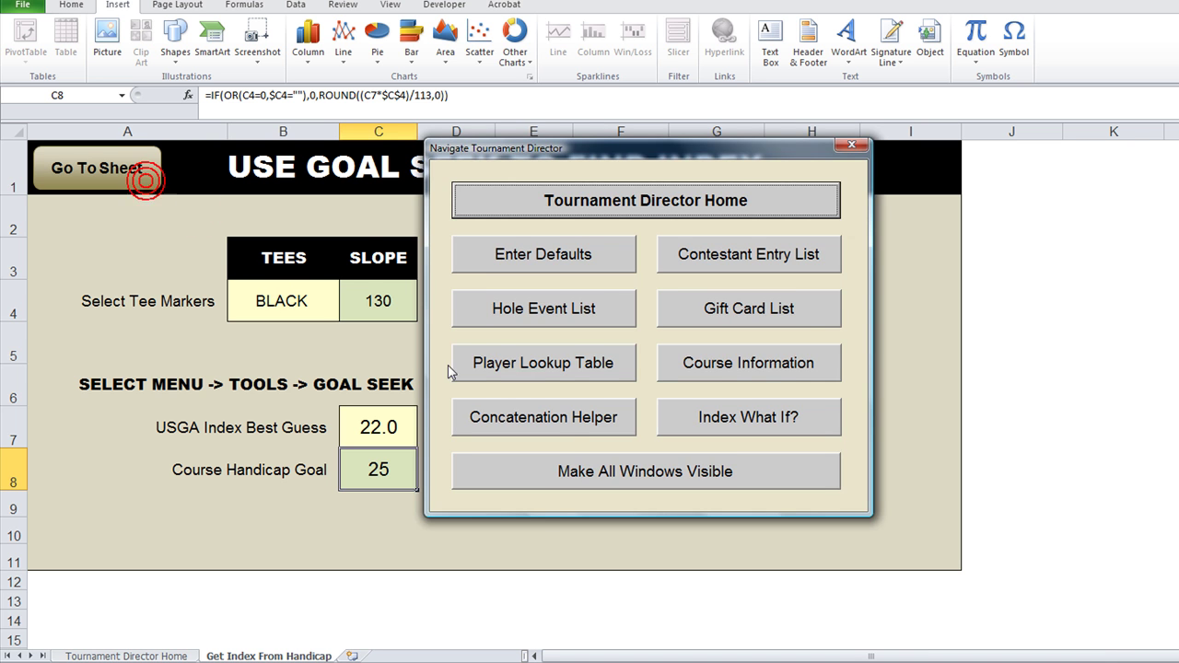
- Navigate through the Concatenation Helper and Player Lookup sheets to the Hole Event List sheet
{"action": "left_click", "coordinate": [548, 422]}
{"action": "left_click", "coordinate": [143, 177]}
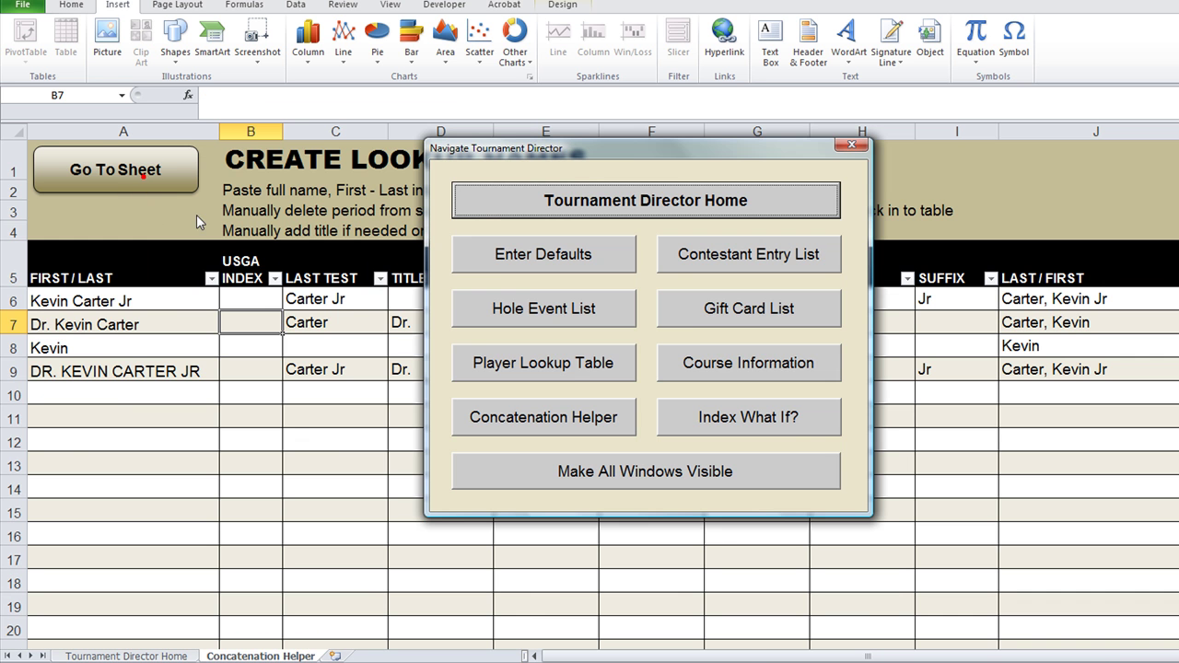
{"action": "left_click", "coordinate": [553, 369]}
{"action": "left_click", "coordinate": [148, 157]}
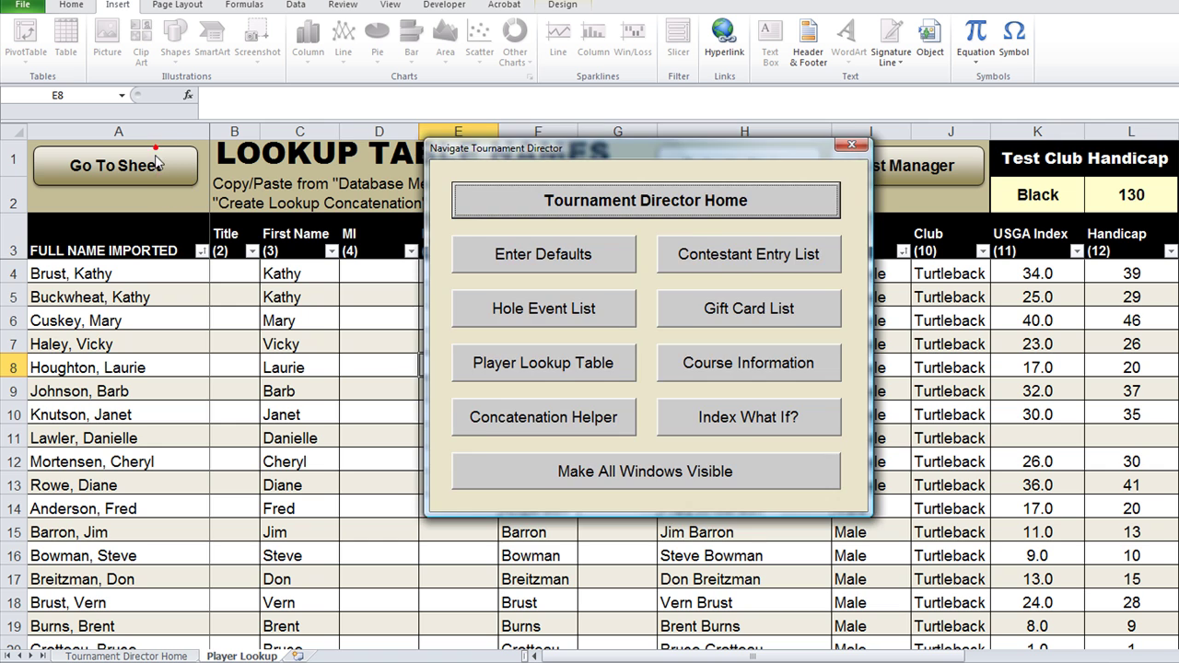
{"action": "left_click", "coordinate": [571, 311]}
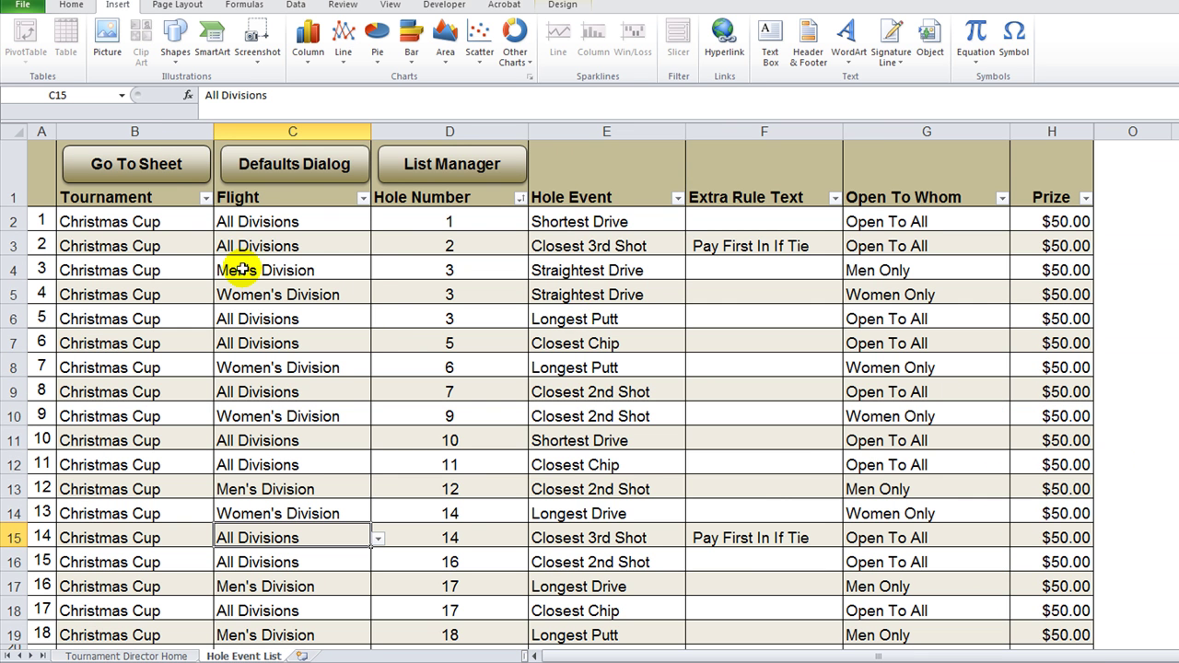
- Return to the Tournament Director Home sheet and briefly show the lookup list manager from there
{"action": "left_click", "coordinate": [165, 166]}
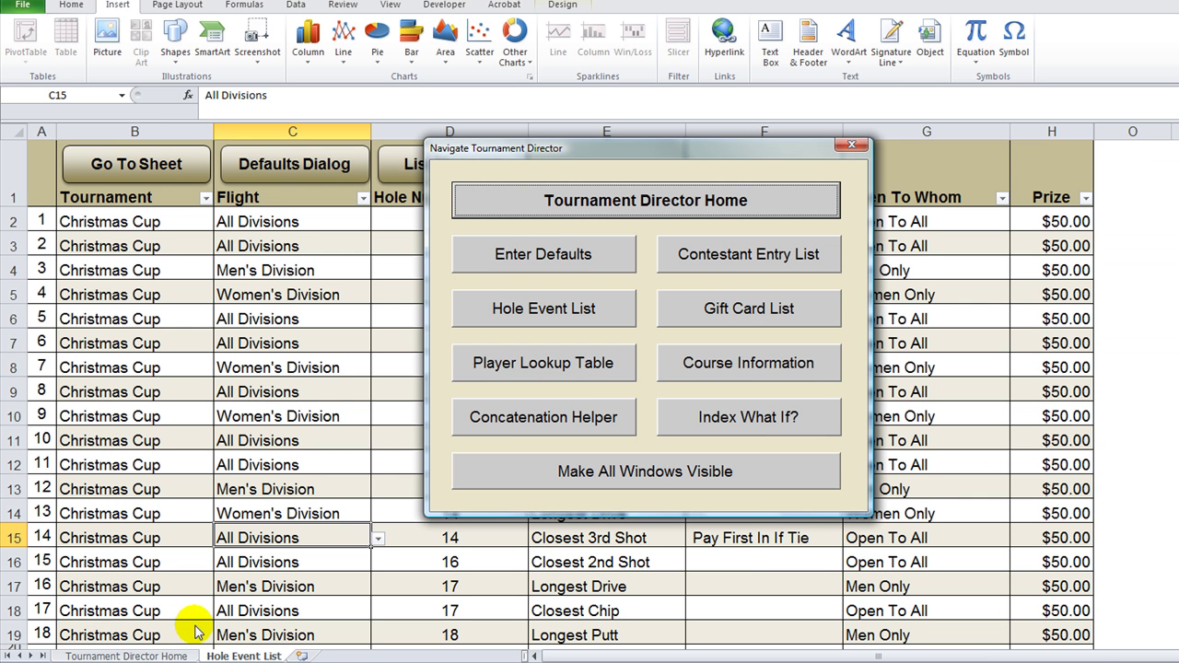
{"action": "left_click", "coordinate": [851, 144]}
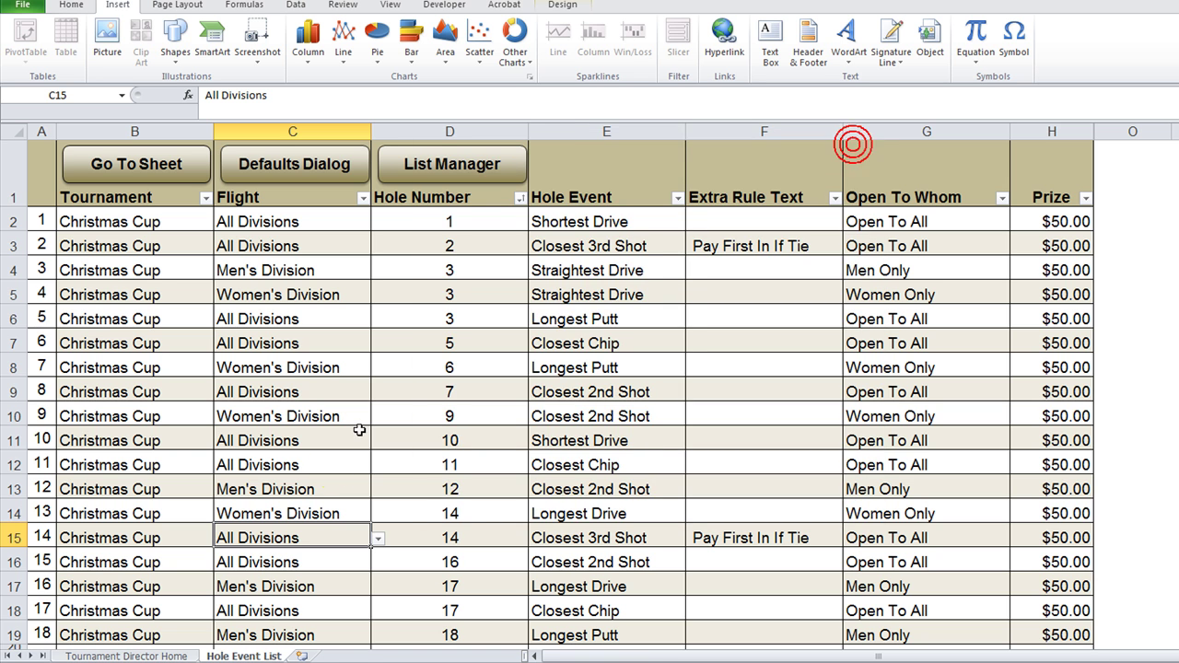
{"action": "left_click", "coordinate": [171, 656]}
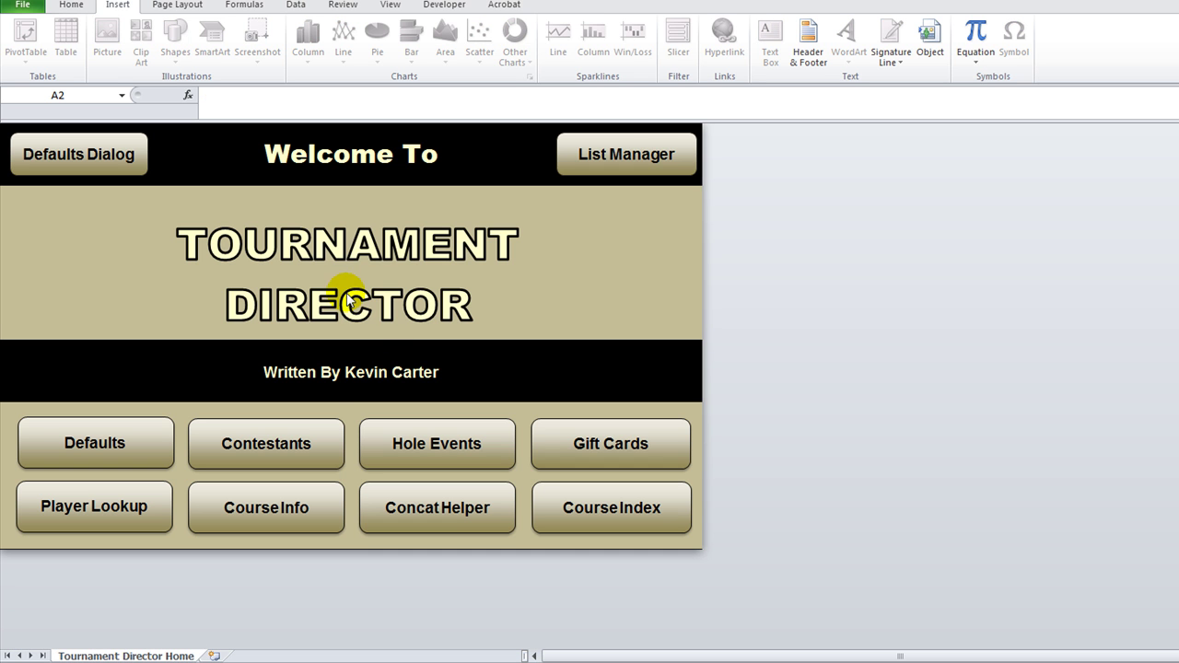
{"action": "left_click", "coordinate": [623, 153]}
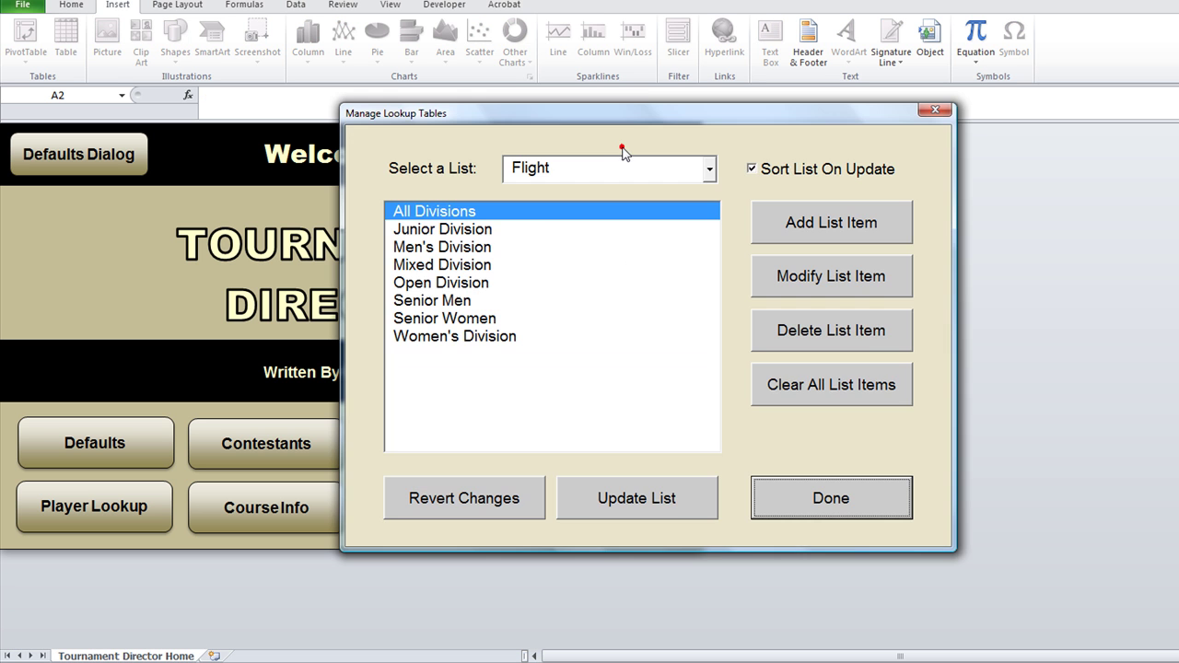
{"action": "left_click", "coordinate": [932, 111]}
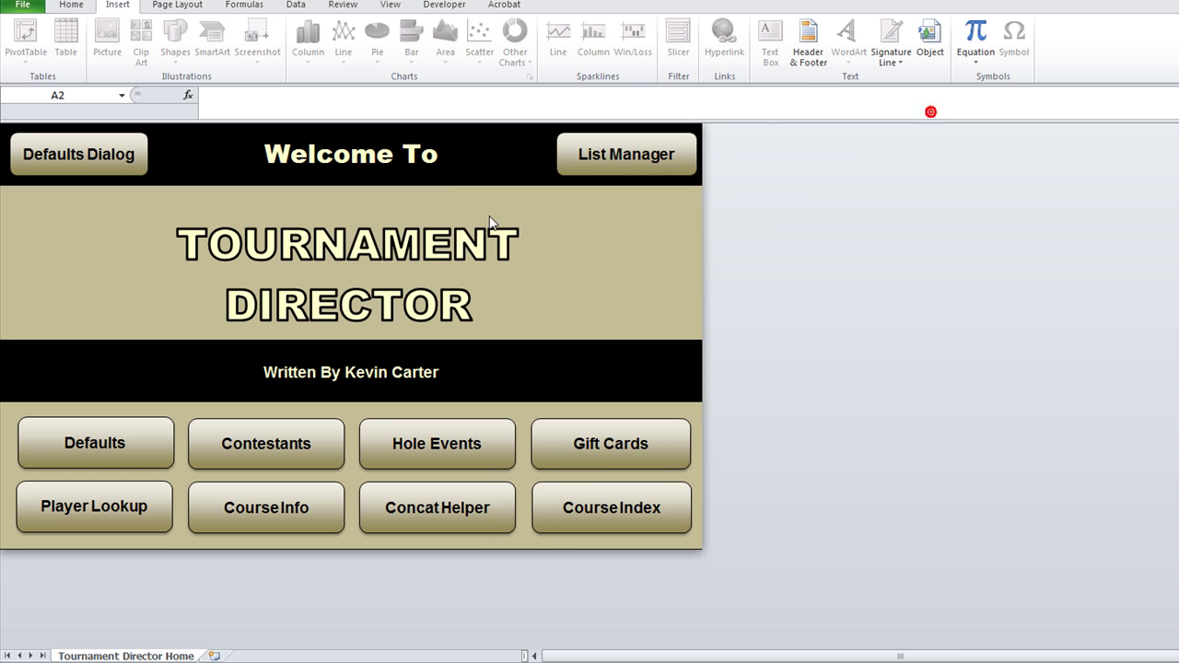
- Open the tournament defaults dialog from the home sheet and show the Event Date calendar, repositioning both dialogs
{"action": "left_click", "coordinate": [80, 161]}
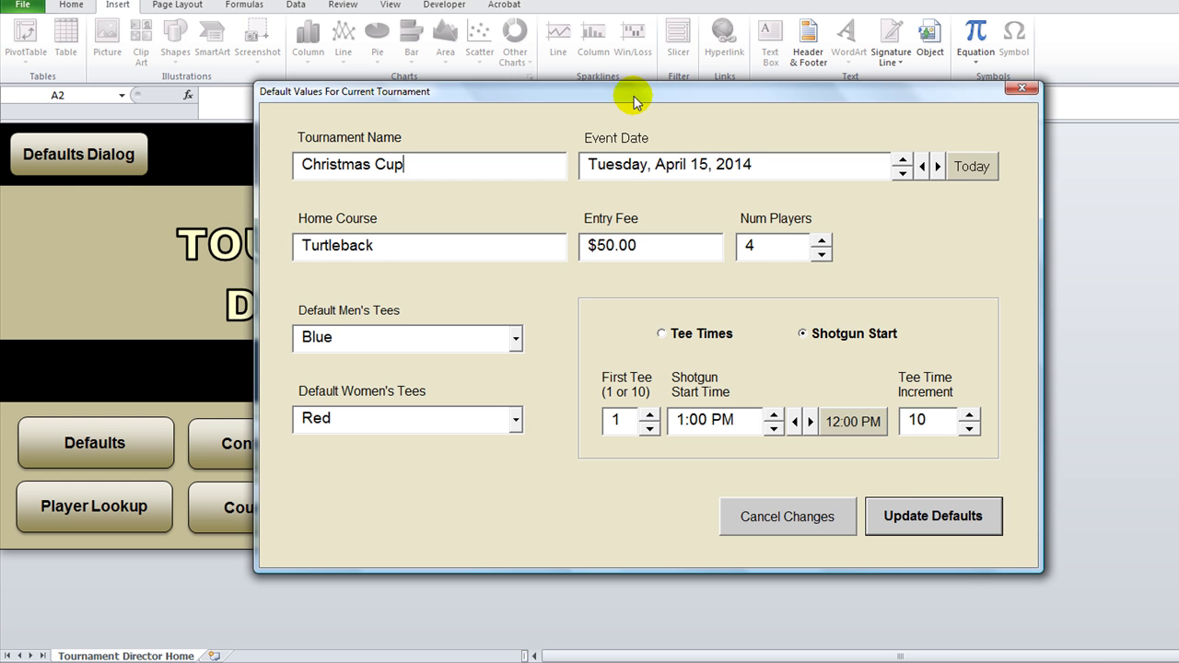
{"action": "left_click_drag", "start_coordinate": [606, 109], "coordinate": [514, 131]}
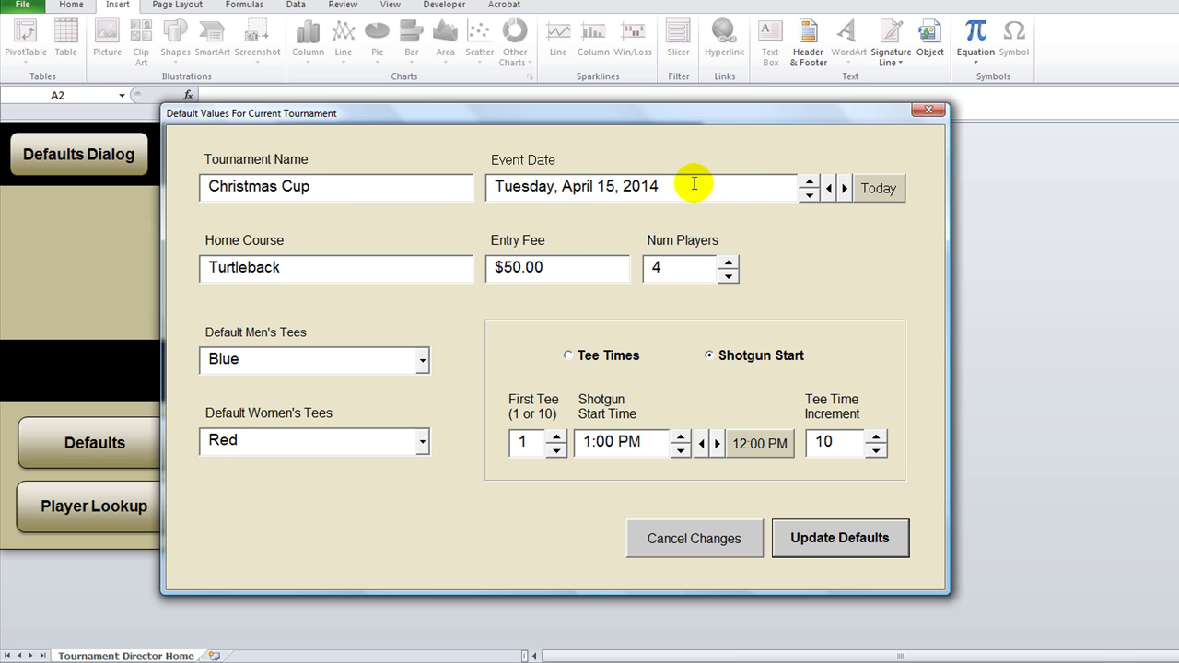
{"action": "left_click", "coordinate": [599, 189]}
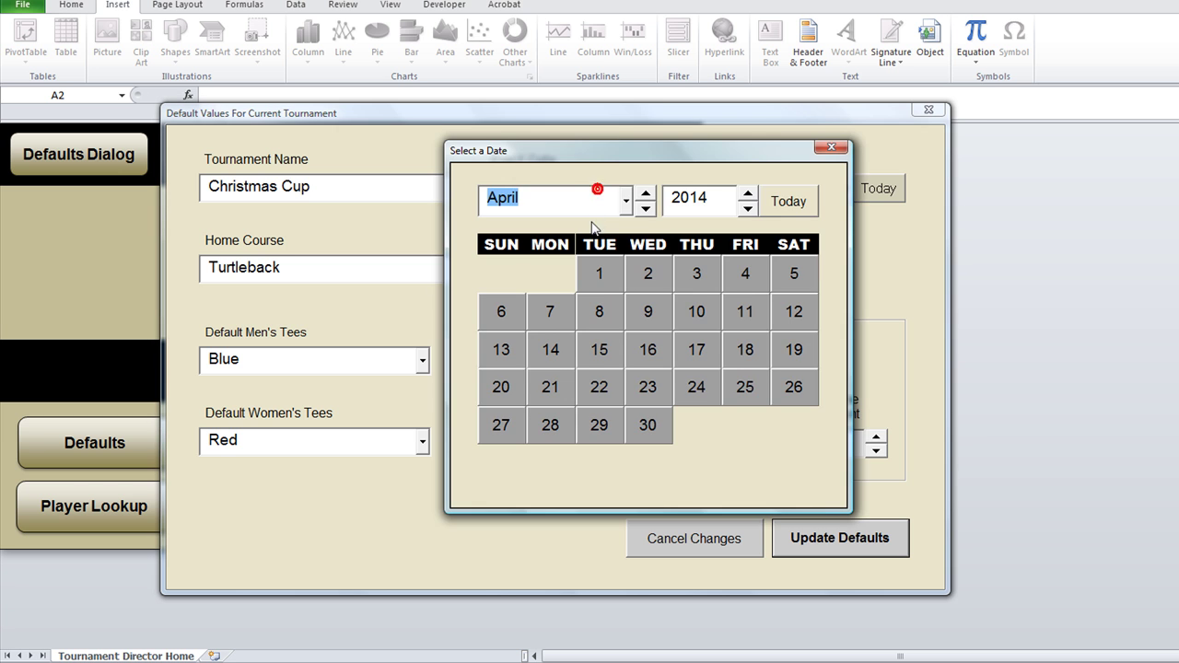
{"action": "left_click_drag", "start_coordinate": [608, 150], "coordinate": [563, 154]}
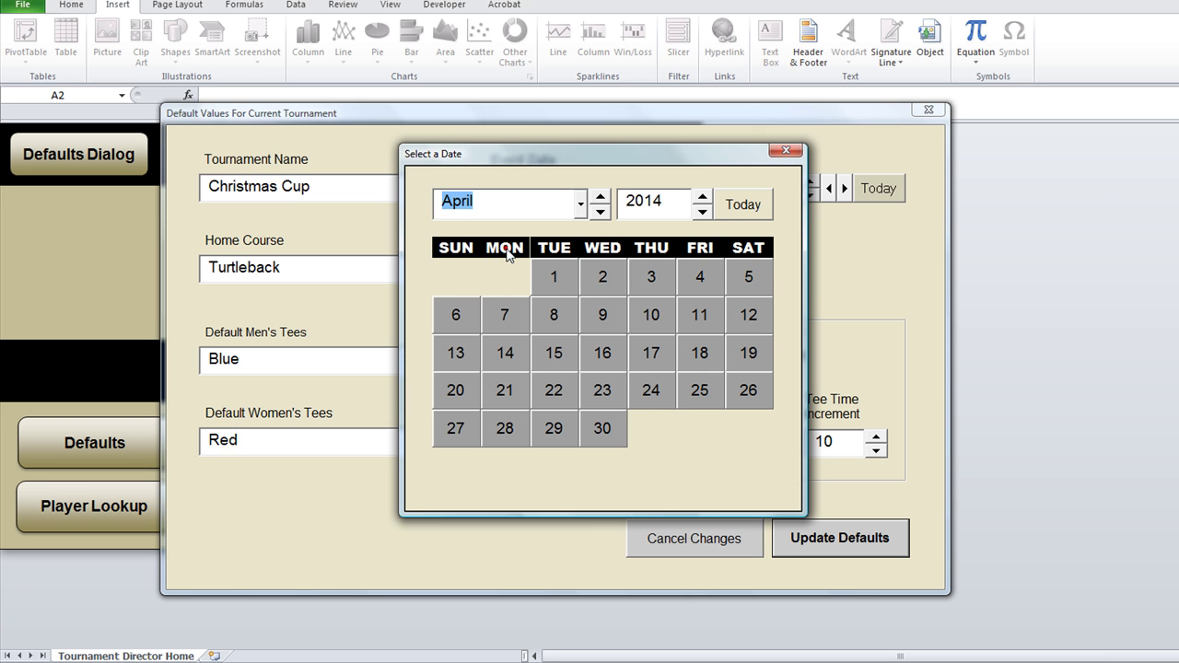
{"action": "left_click", "coordinate": [449, 247]}
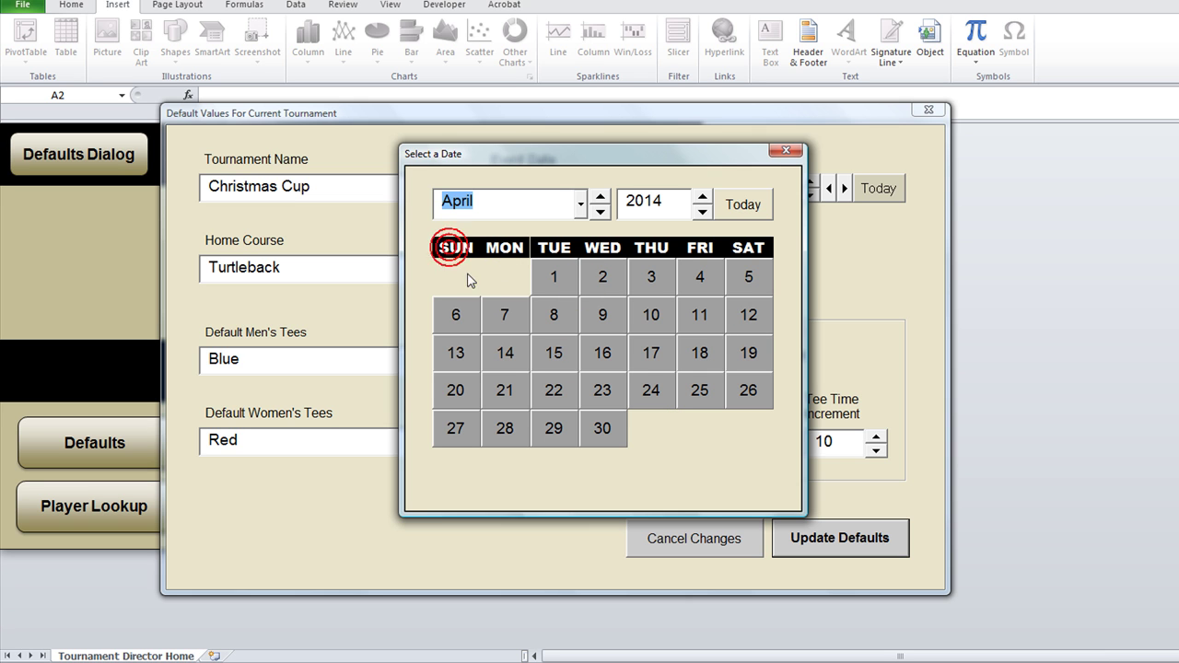
- Browse the calendar forward to May and back to April 2014, and on to January 2013
{"action": "left_click", "coordinate": [601, 198]}
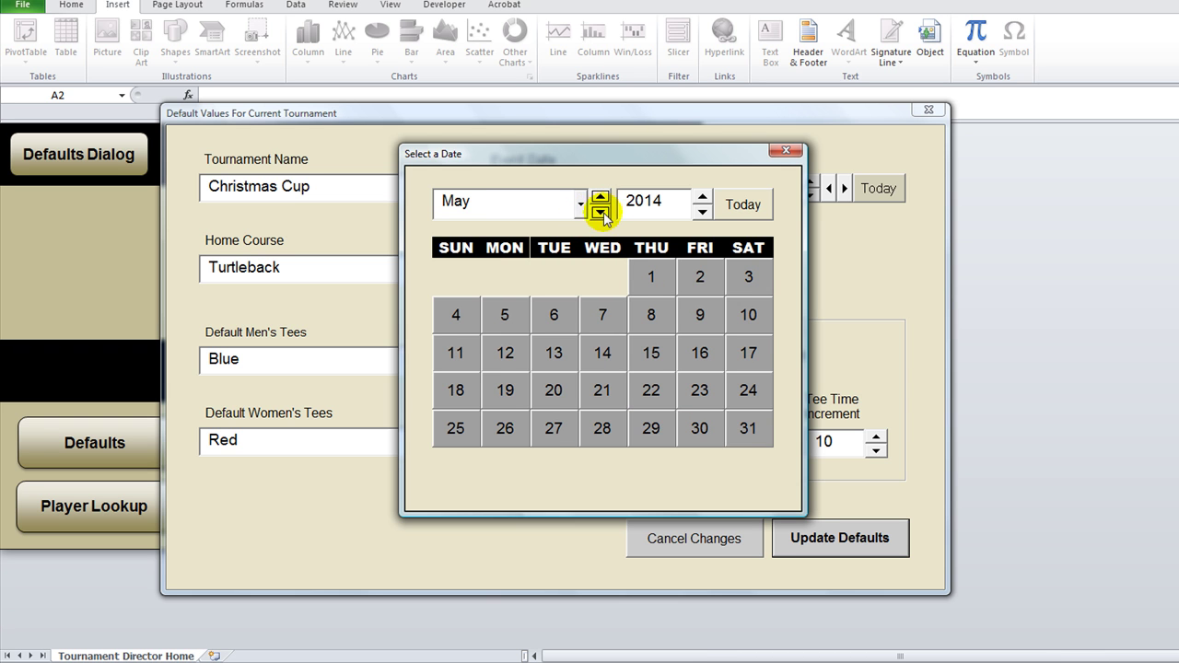
{"action": "left_click", "coordinate": [601, 210]}
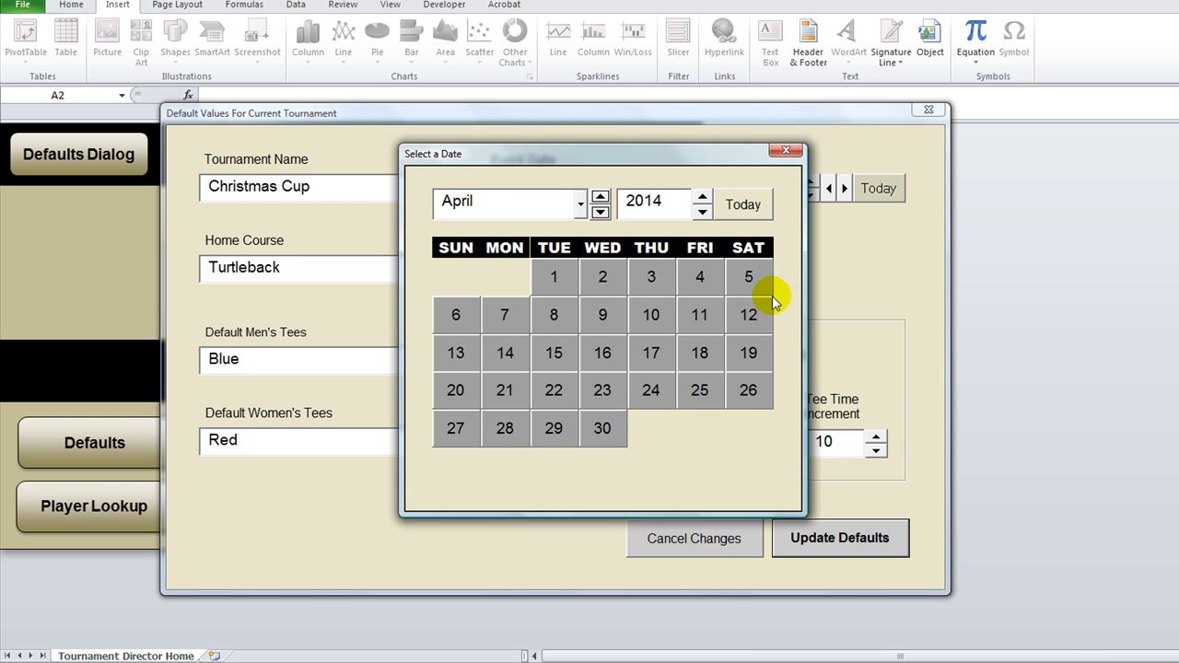
{"action": "left_click", "coordinate": [505, 280]}
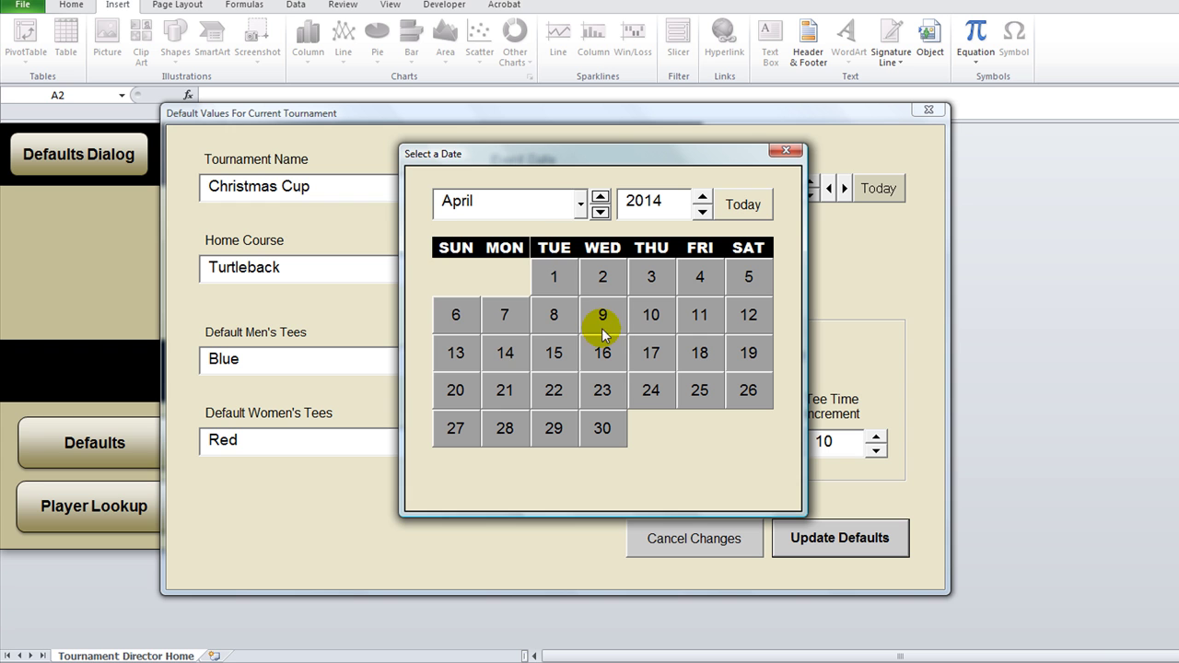
{"action": "left_click", "coordinate": [586, 210]}
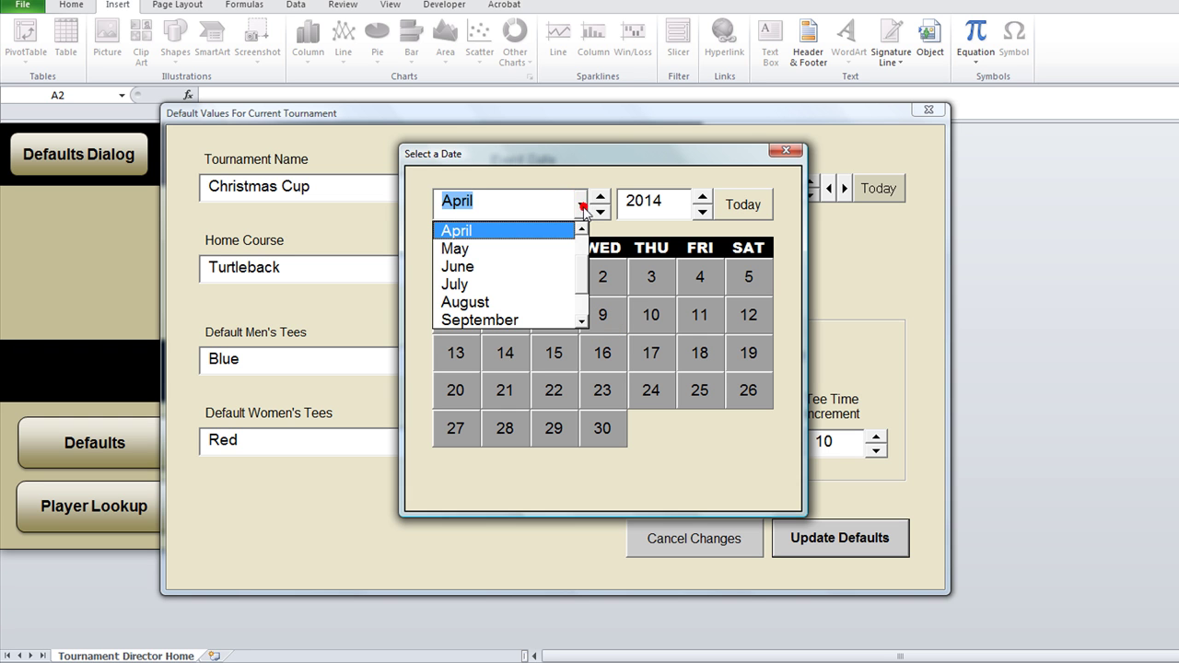
{"action": "scroll", "coordinate": [574, 273], "scroll_direction": "up", "scroll_amount": 1}
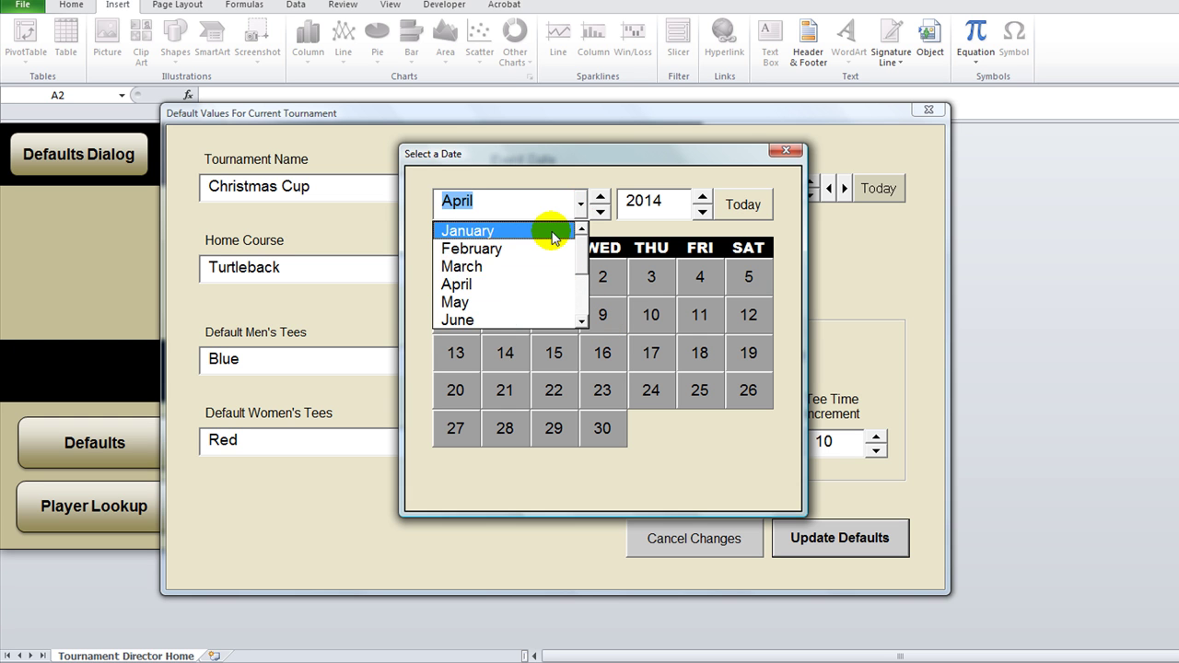
{"action": "left_click", "coordinate": [546, 231]}
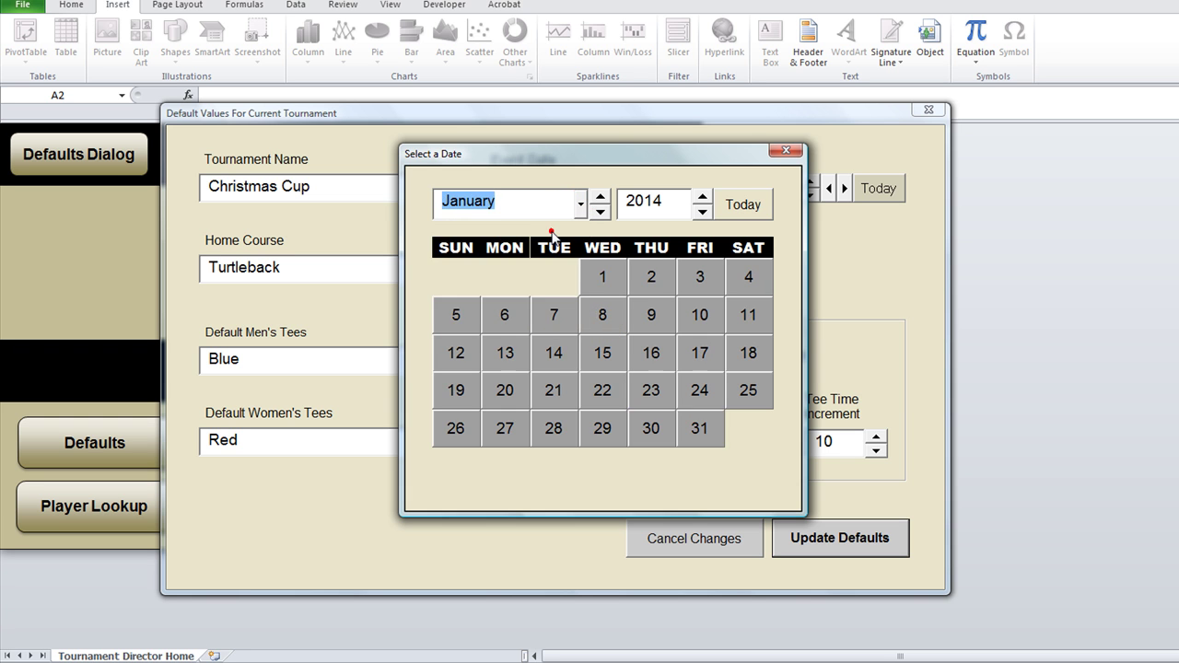
{"action": "left_click", "coordinate": [703, 213]}
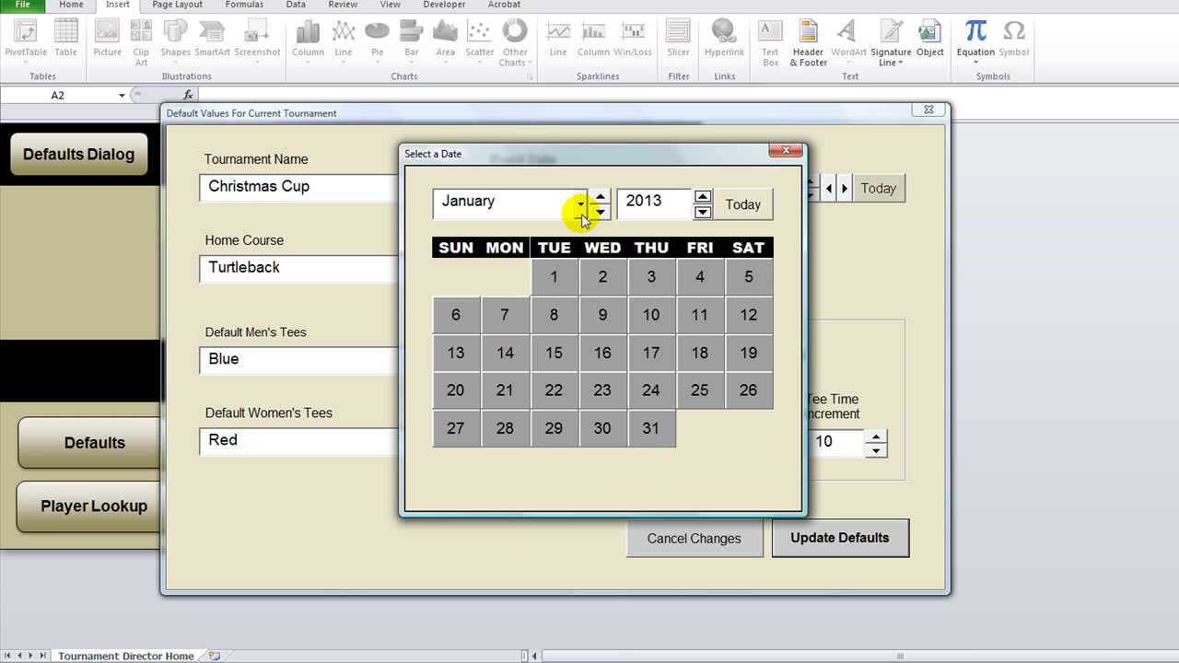
- Bring the calendar to today's month and set the Event Date to Friday, March 7, 2014
{"action": "left_click", "coordinate": [743, 204]}
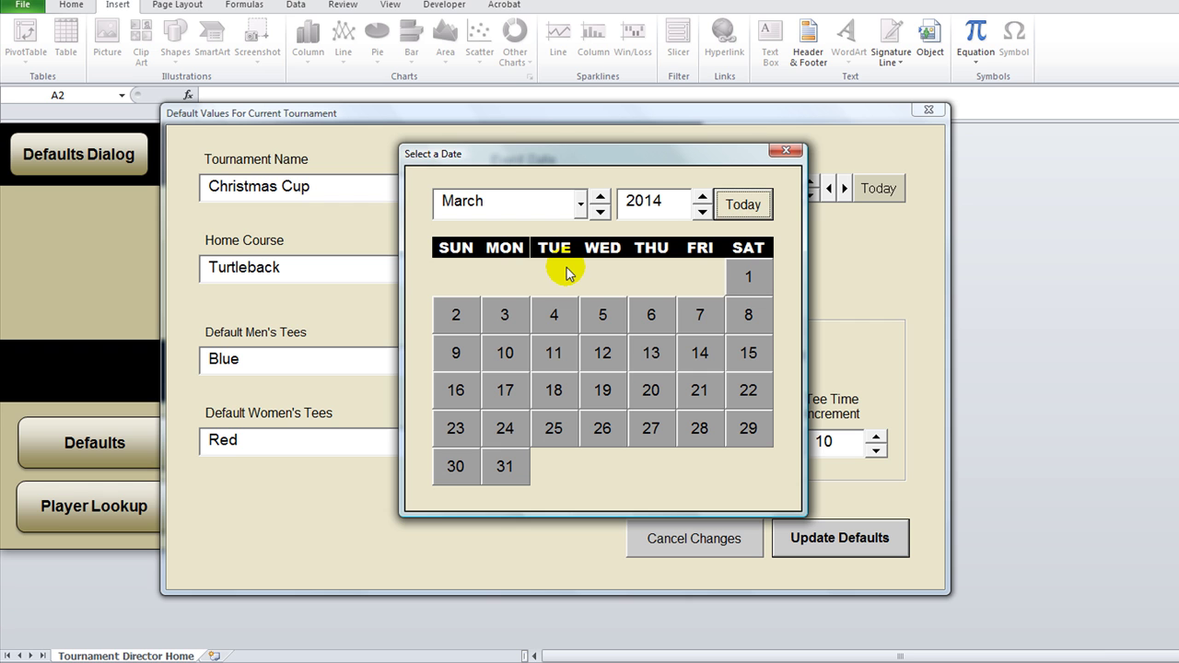
{"action": "left_click", "coordinate": [706, 314]}
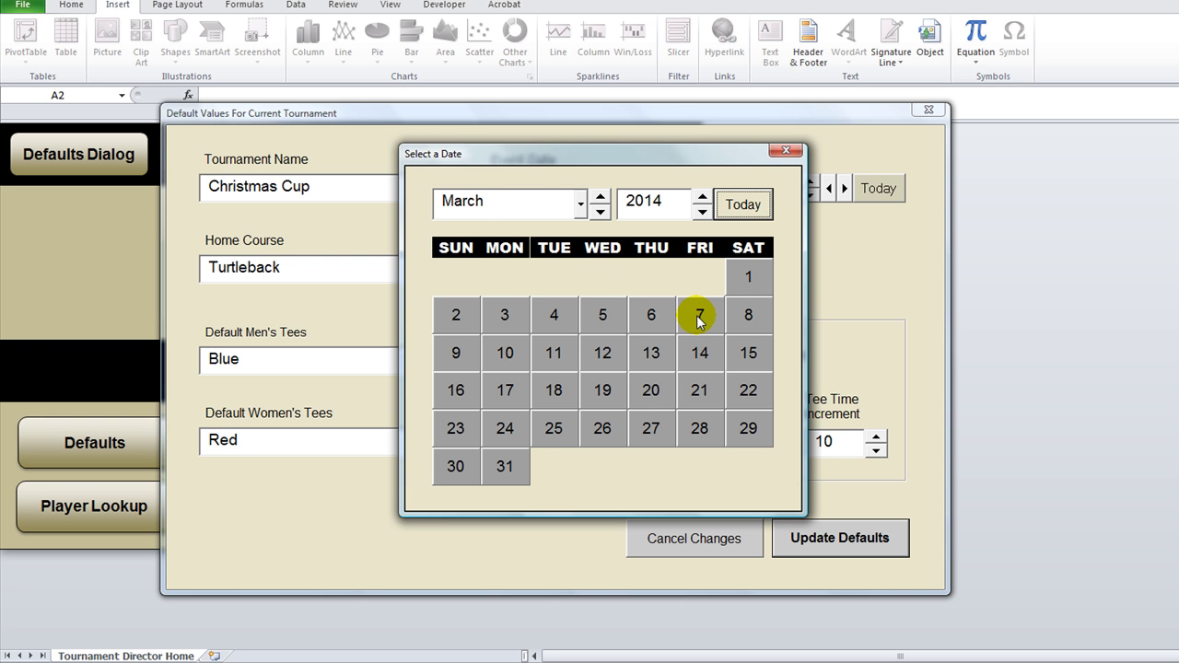
{"action": "left_click", "coordinate": [699, 317]}
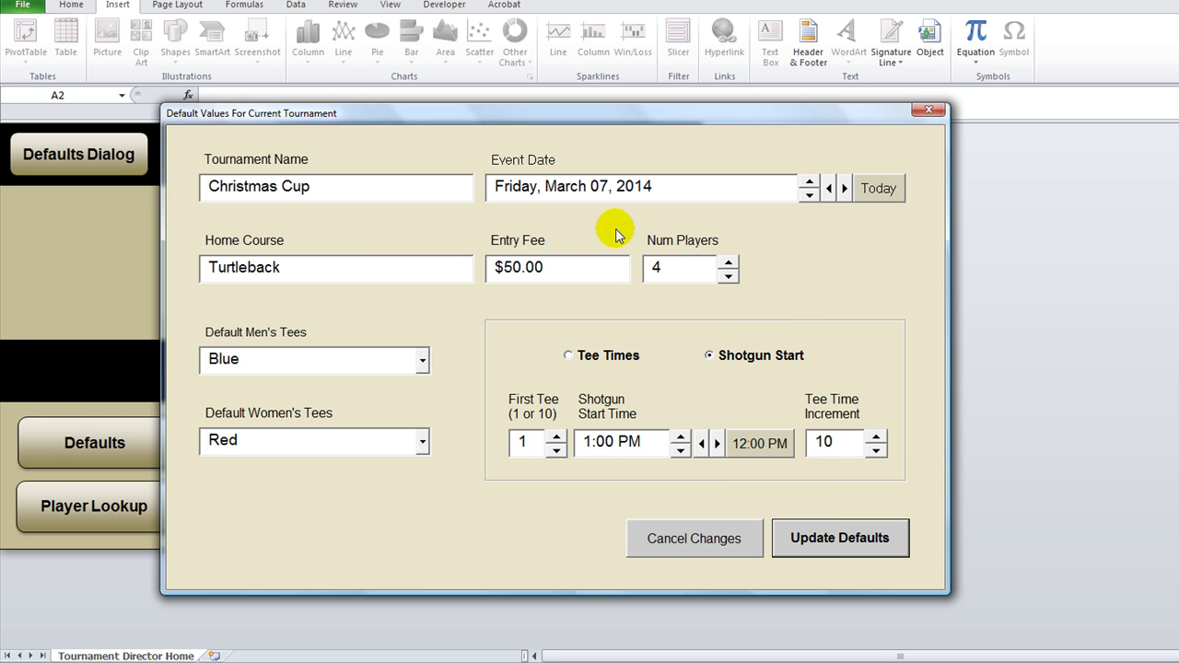
- Pick March 20, 2014 as the Event Date, reopen the calendar and change it to Friday, May 19, 2017
{"action": "left_click", "coordinate": [487, 192]}
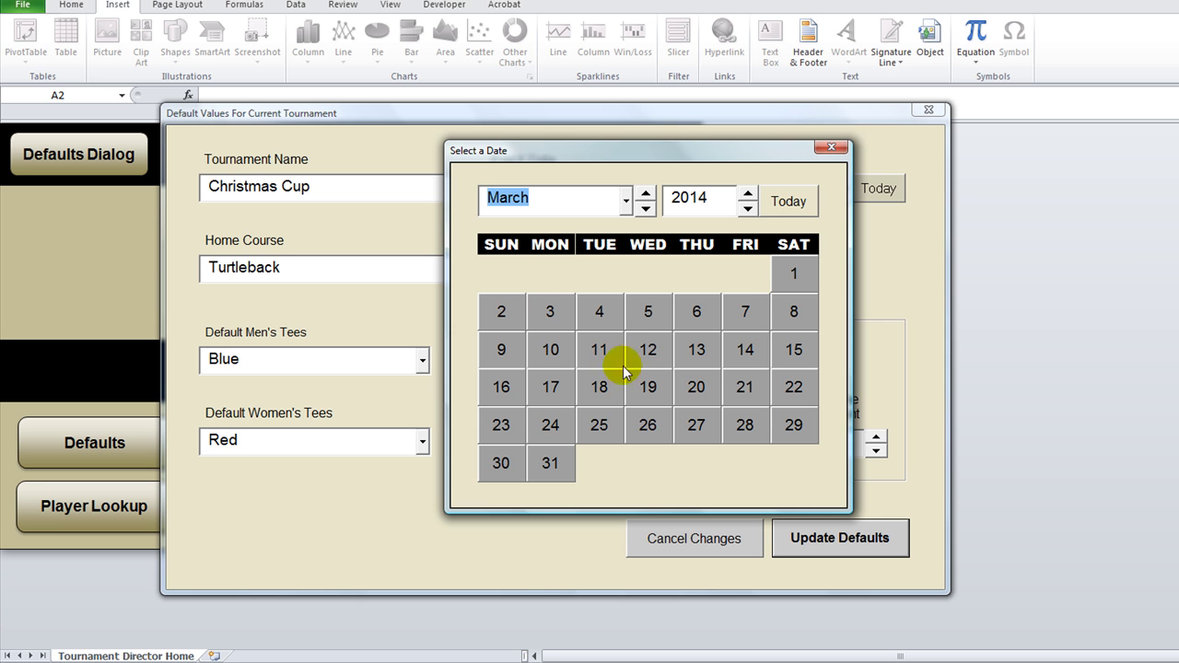
{"action": "left_click", "coordinate": [692, 394]}
{"action": "left_click", "coordinate": [647, 189]}
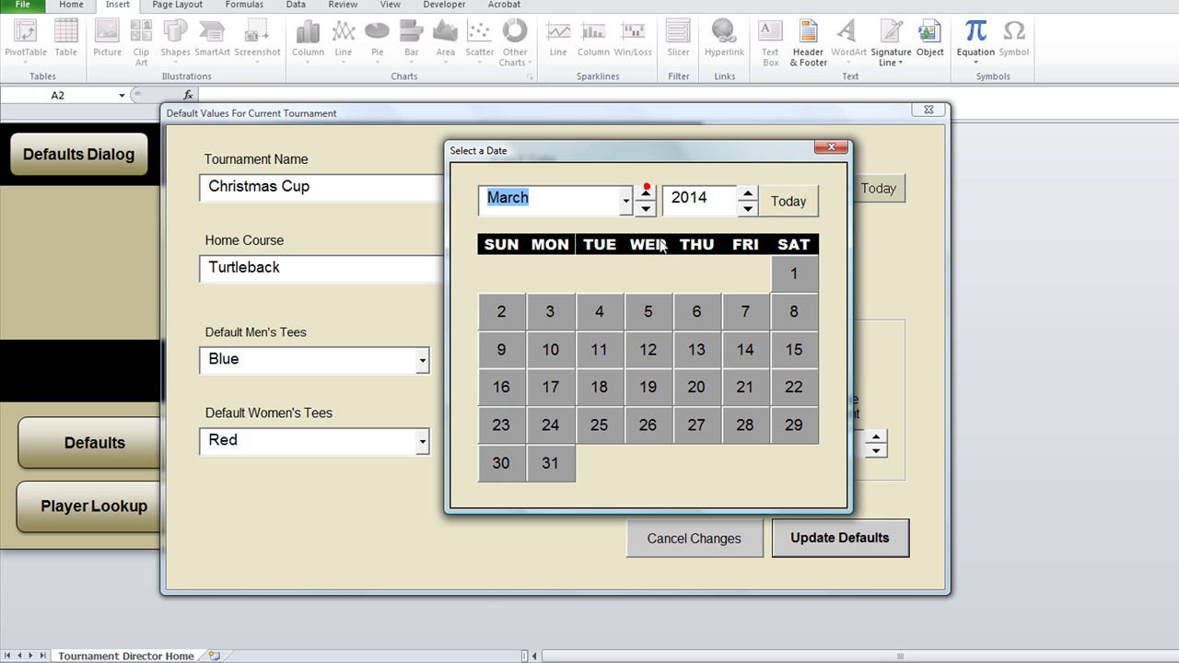
{"action": "double_click", "coordinate": [747, 194]}
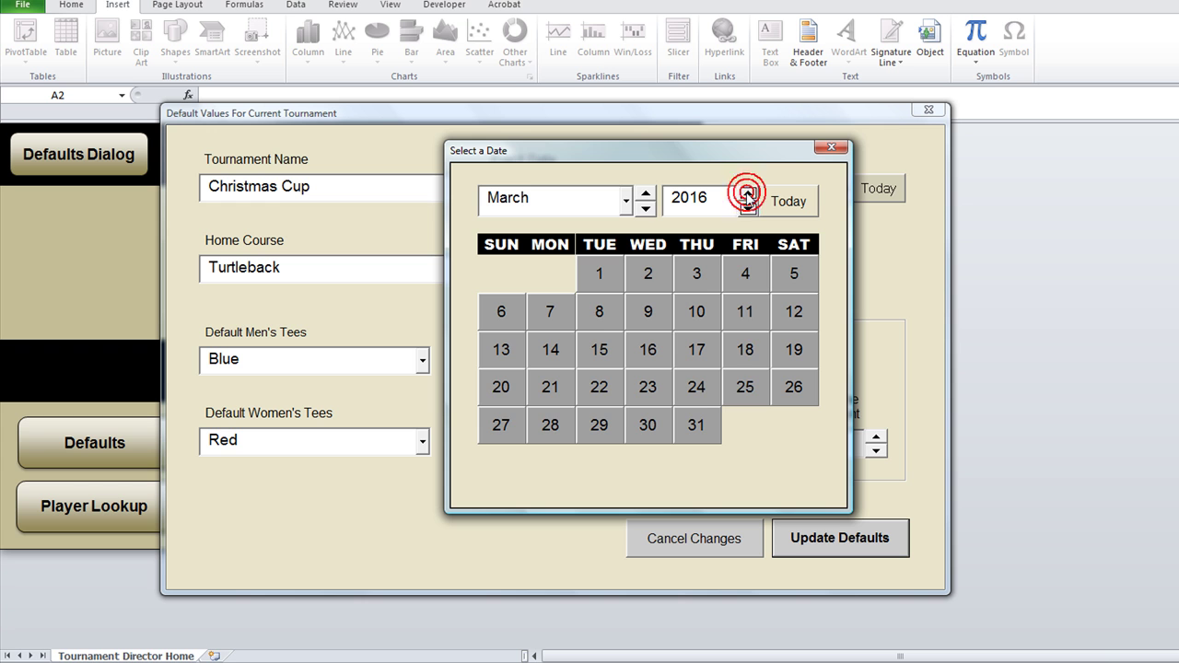
{"action": "left_click", "coordinate": [747, 193]}
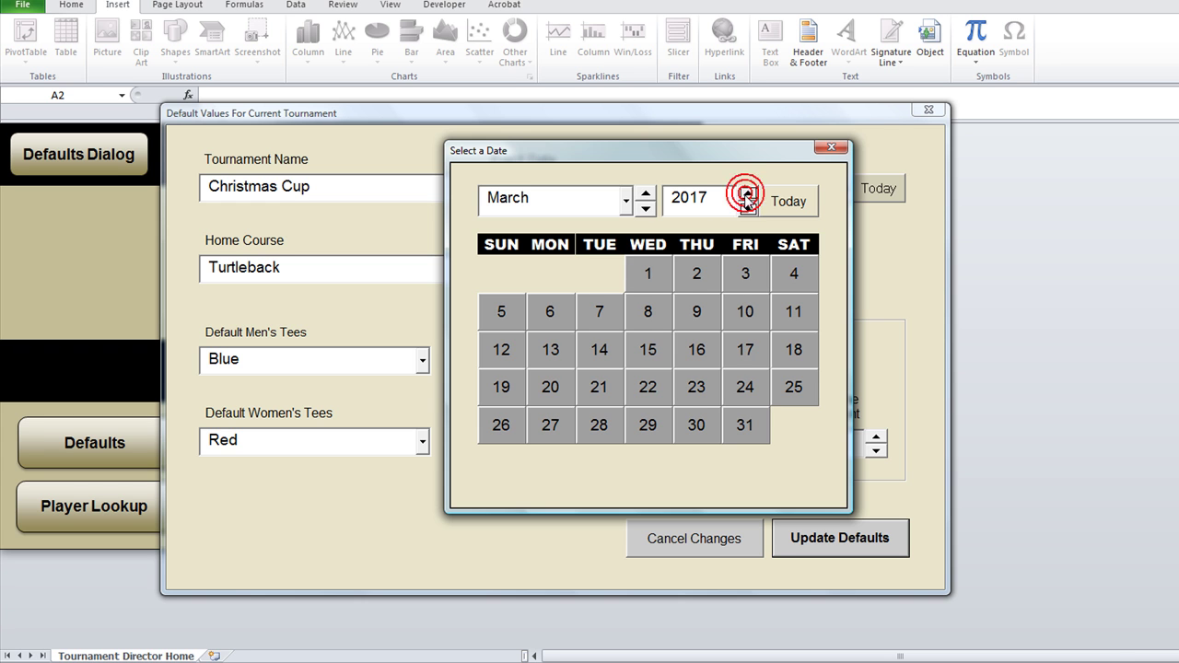
{"action": "double_click", "coordinate": [646, 194]}
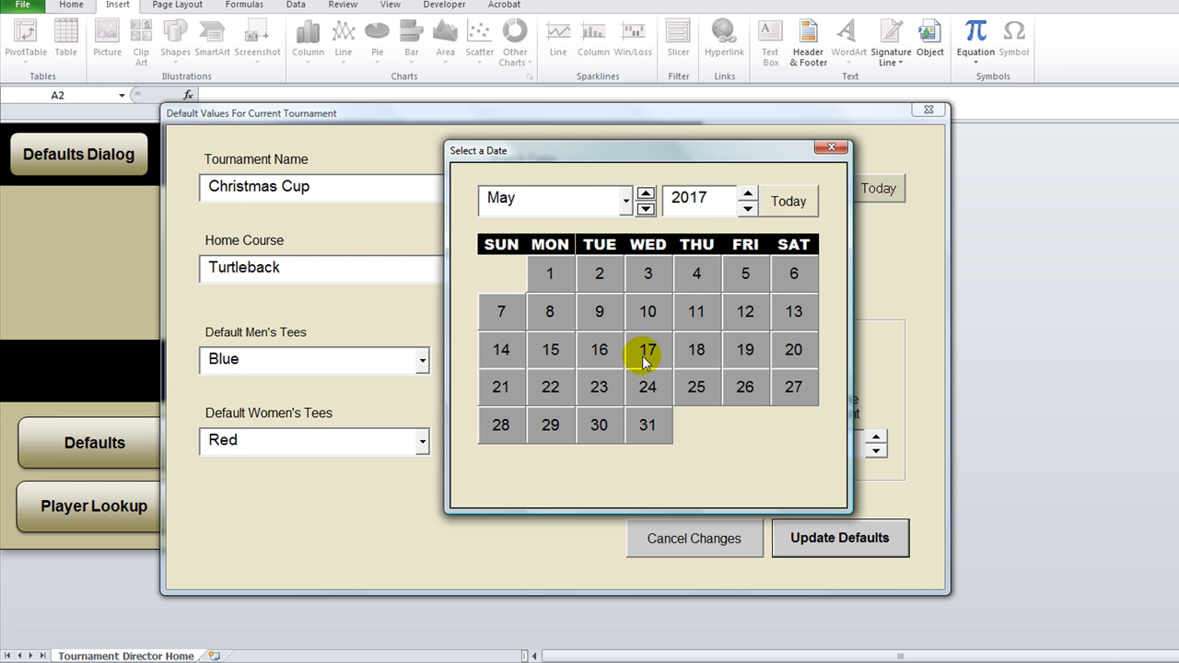
{"action": "left_click", "coordinate": [745, 349]}
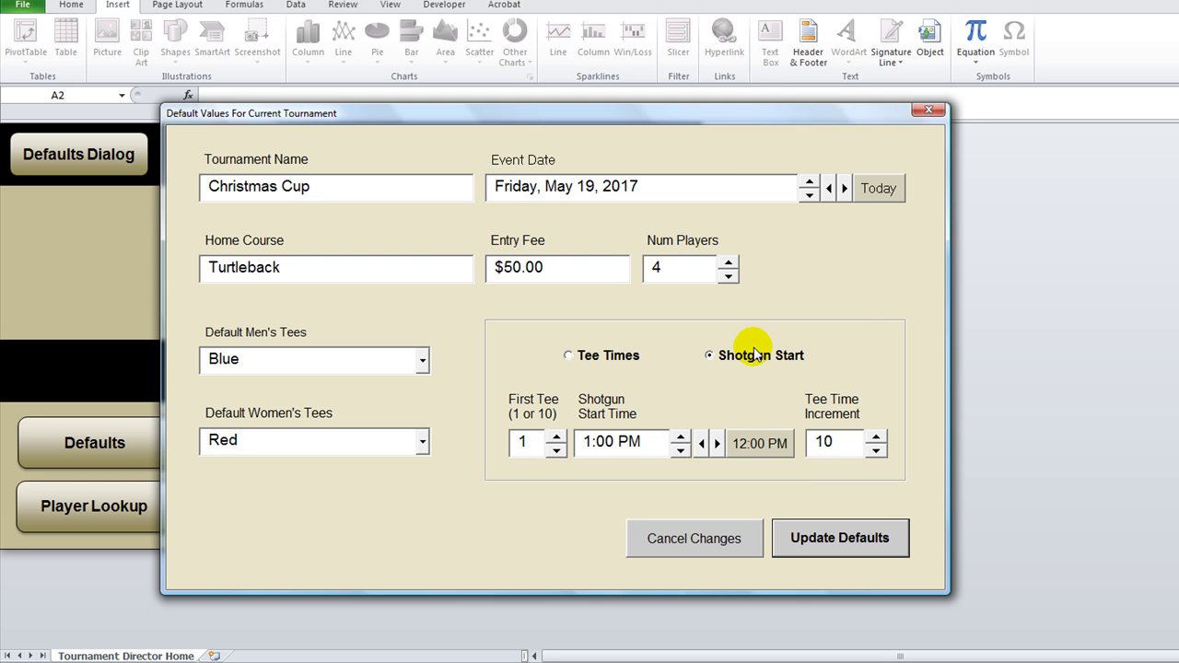
- Change the Event Date to Tuesday, March 7, 2017 by going back two months in the calendar
{"action": "left_click", "coordinate": [674, 201]}
{"action": "double_click", "coordinate": [646, 208]}
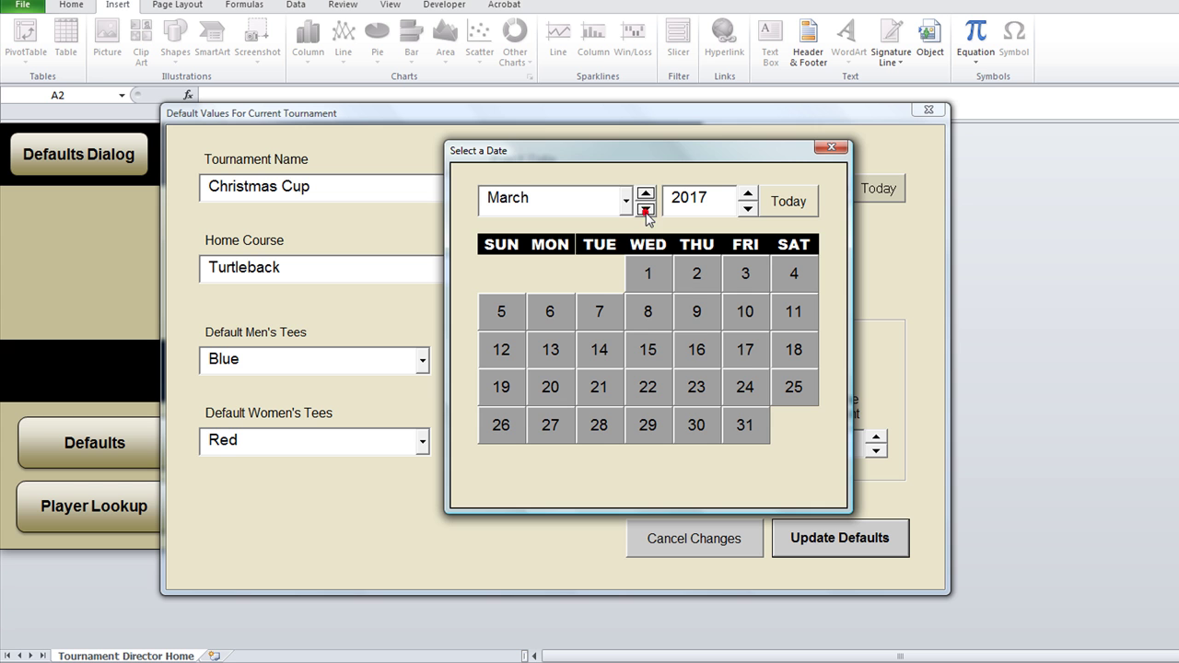
{"action": "left_click", "coordinate": [598, 311]}
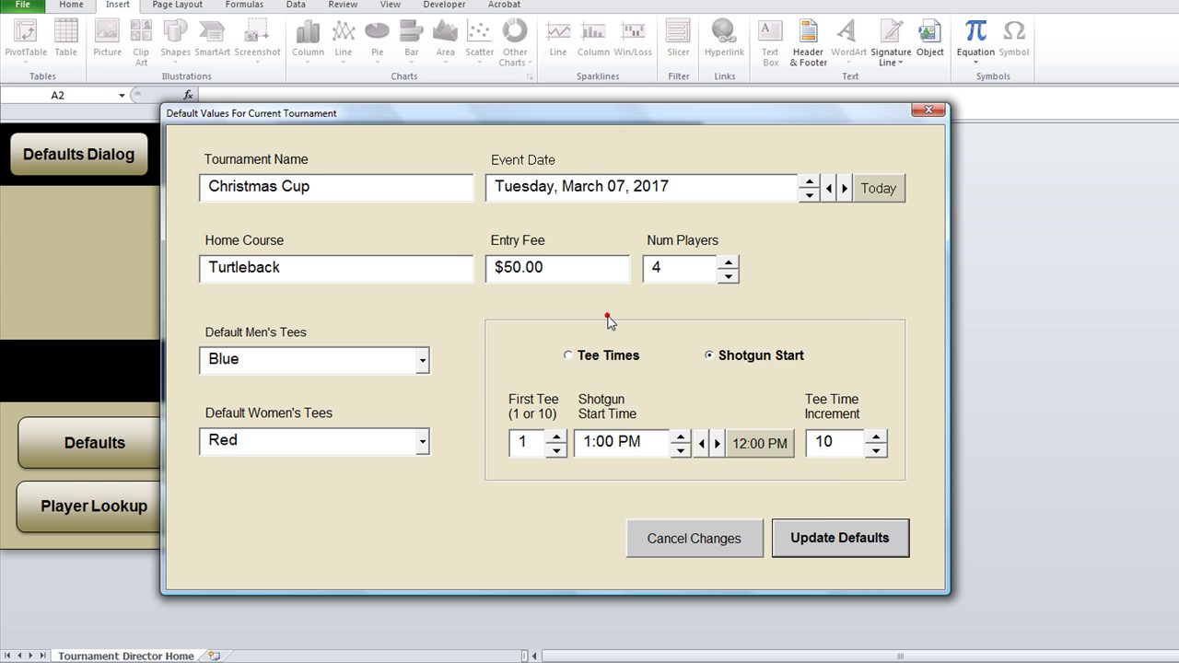
- Move the calendar back three years and set the Event Date to Friday, March 7, 2014 again
{"action": "left_click", "coordinate": [664, 188]}
{"action": "left_click", "coordinate": [747, 207]}
{"action": "left_click", "coordinate": [747, 207]}
{"action": "left_click", "coordinate": [747, 207]}
{"action": "left_click", "coordinate": [745, 313]}
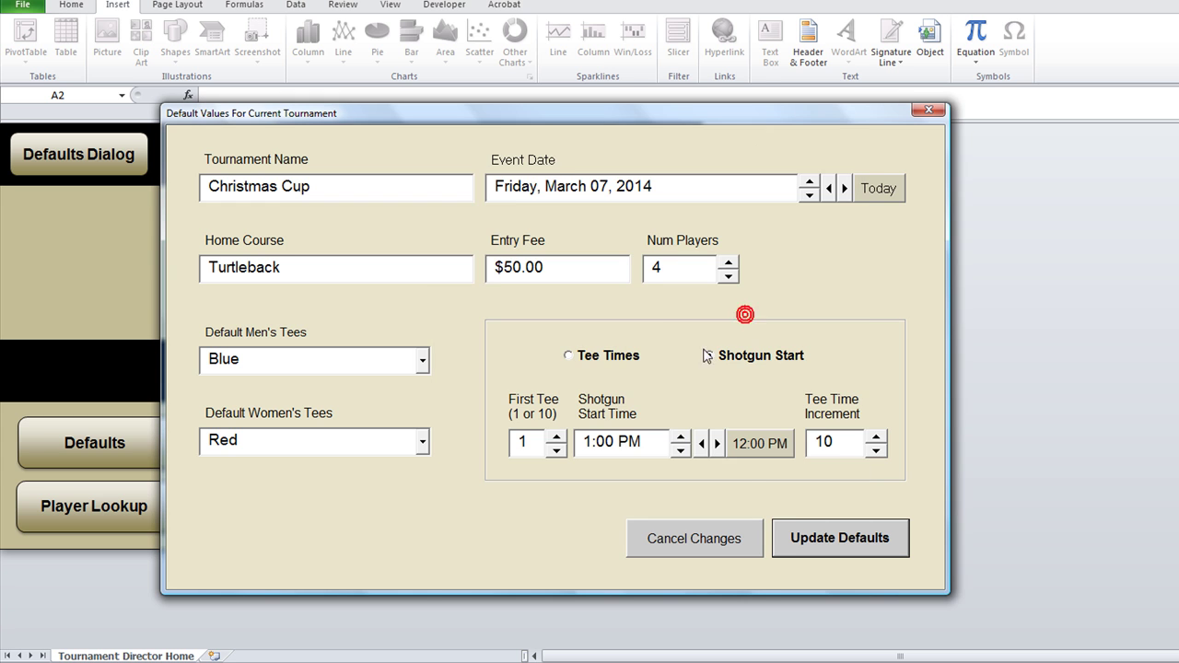